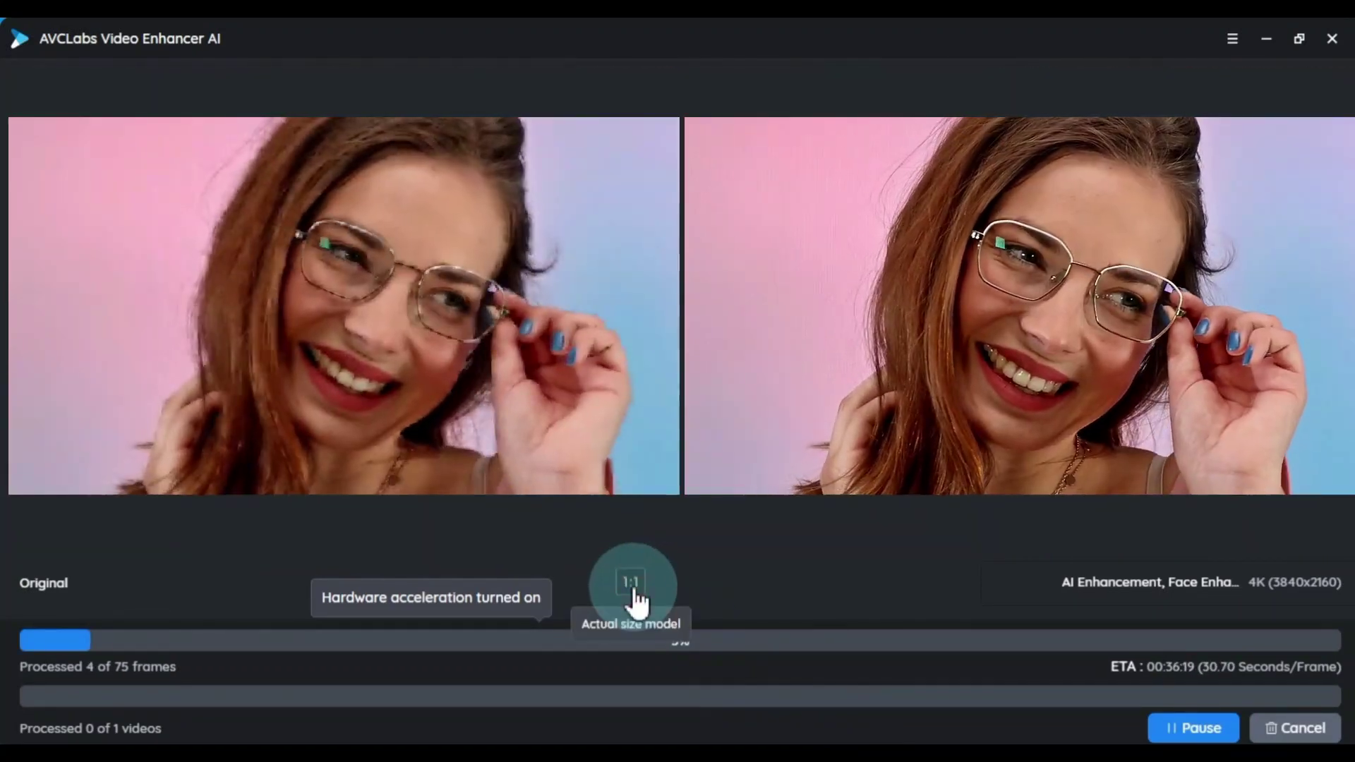
Download the Windows version of AVCLabs Video Enhancer AI from avclabs.com.
click(633, 595)
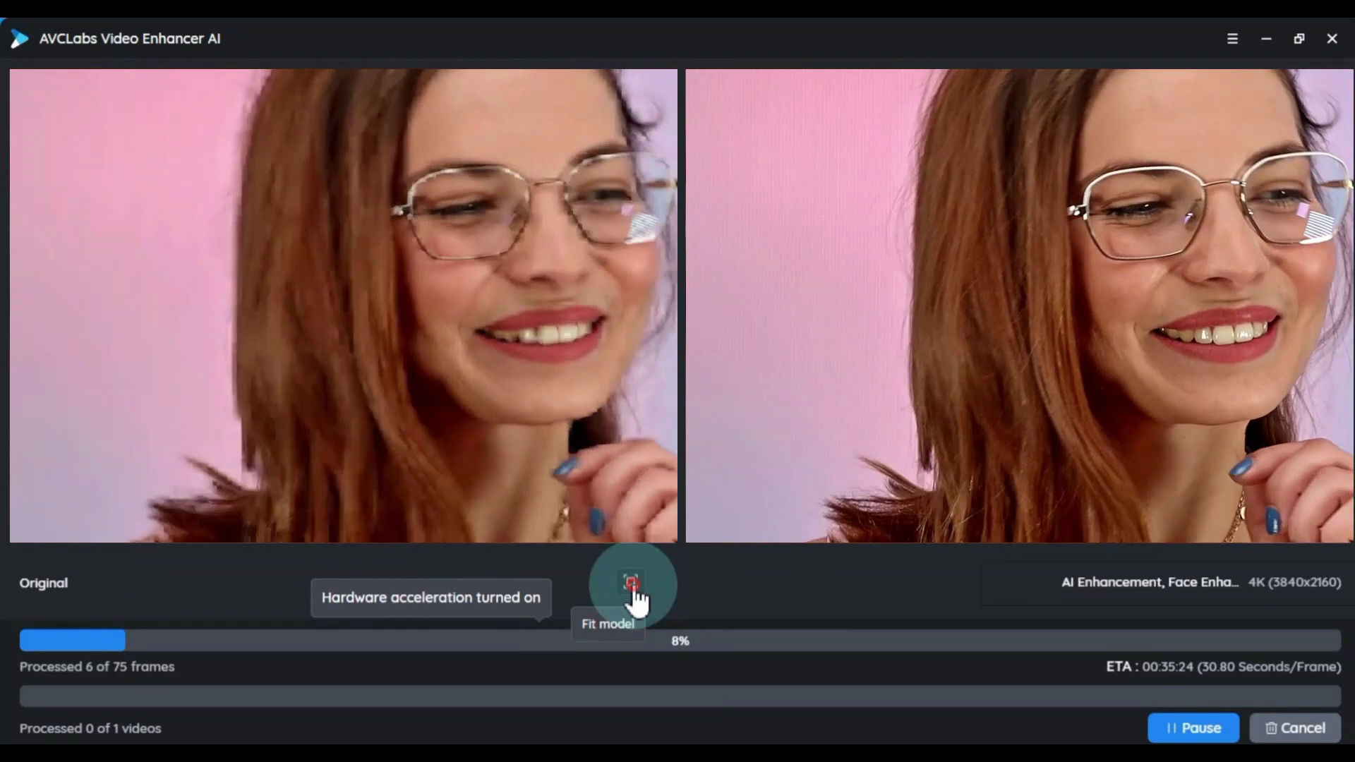
click(632, 587)
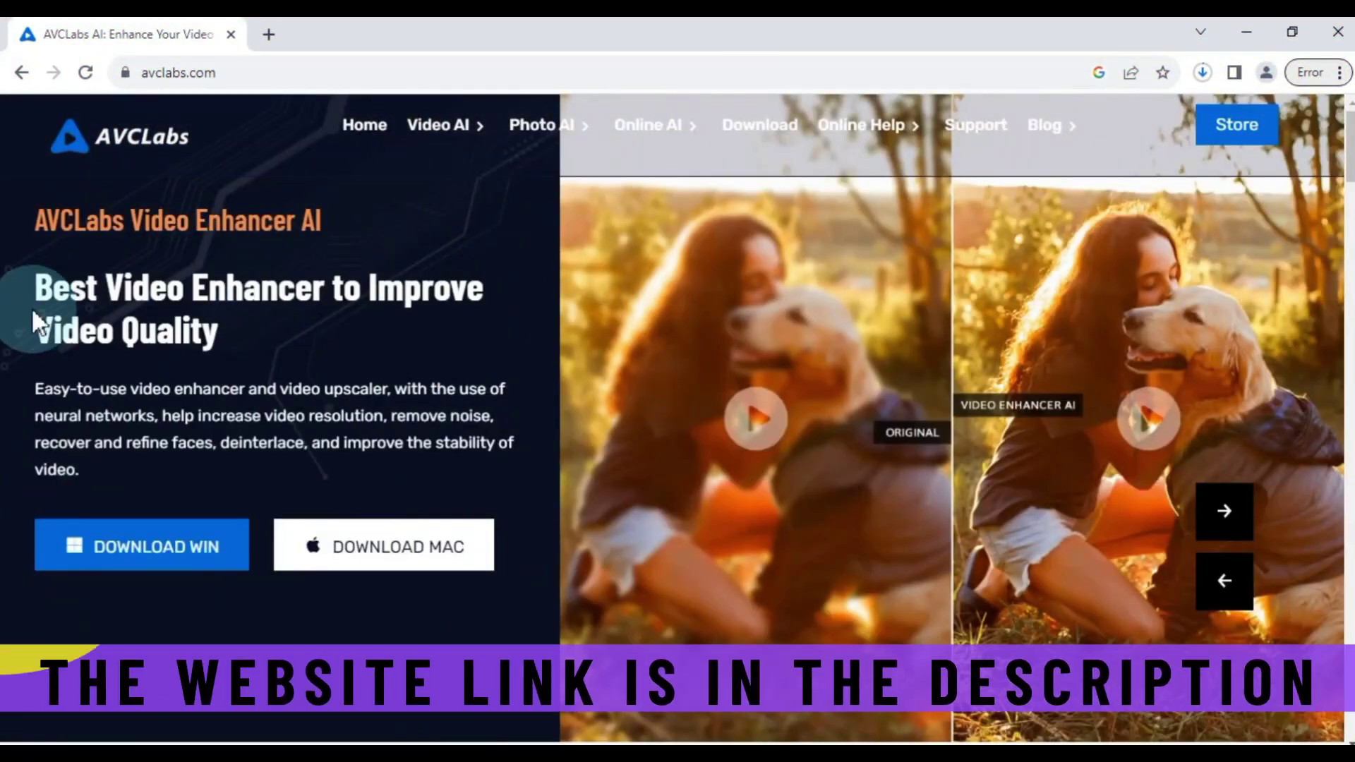
drag(34, 318, 233, 333)
click(212, 377)
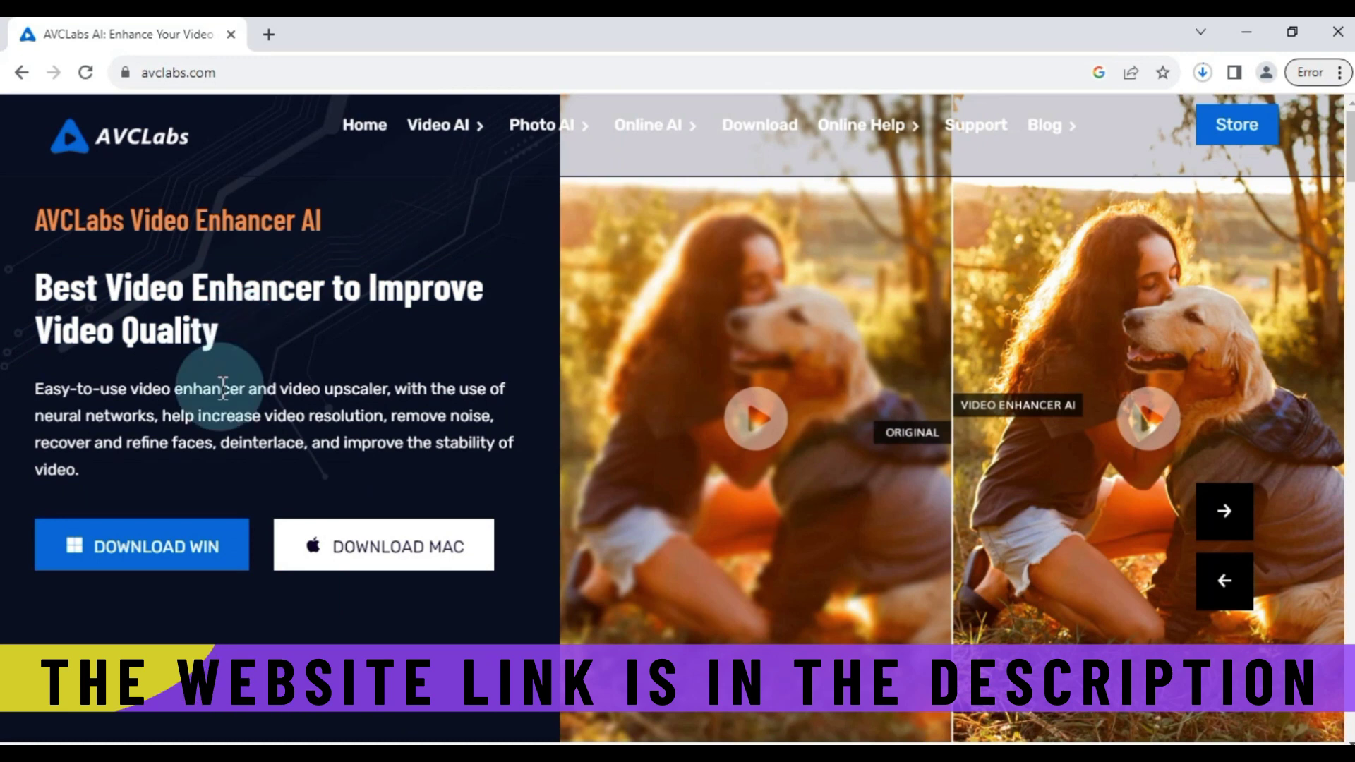
click(190, 557)
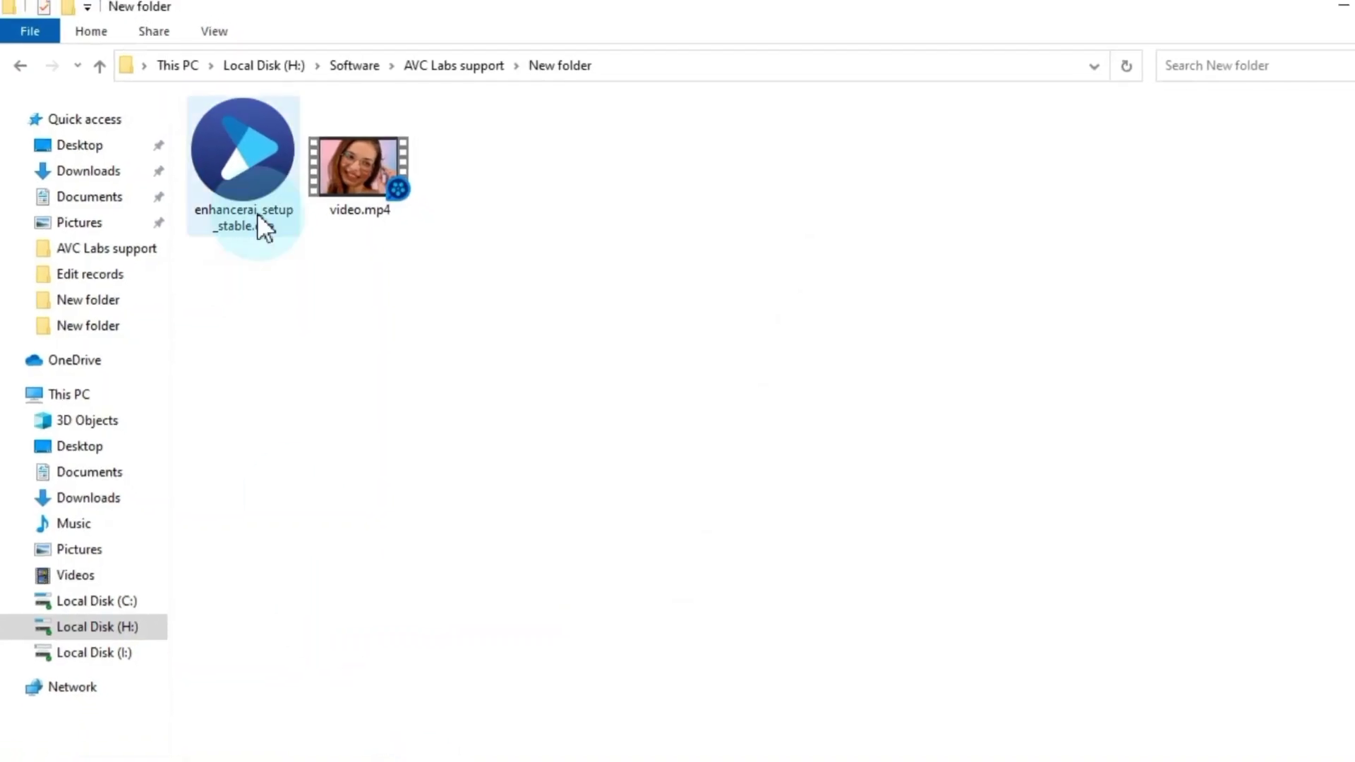
Run enhancerai_setup_stable.exe from the New folder using its right-click Open command.
click(233, 201)
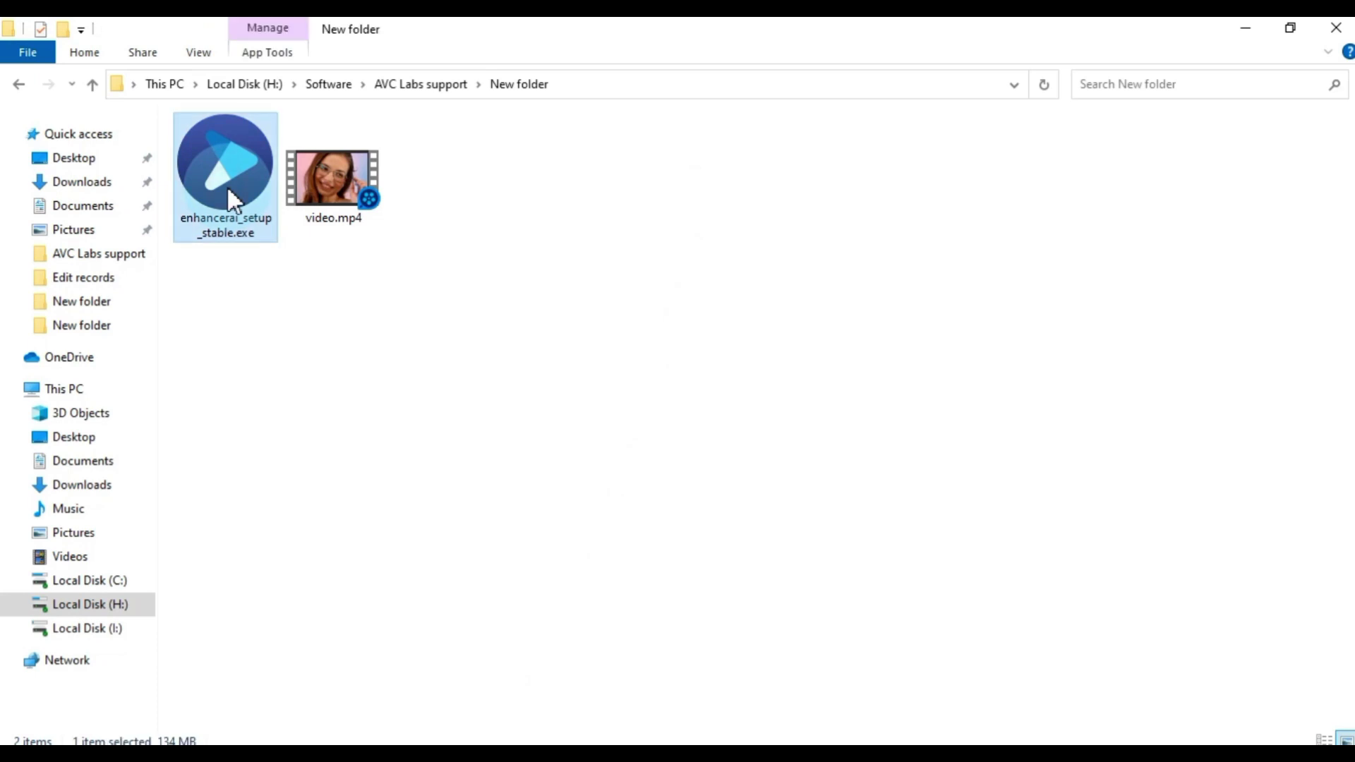
right_click(226, 191)
click(450, 282)
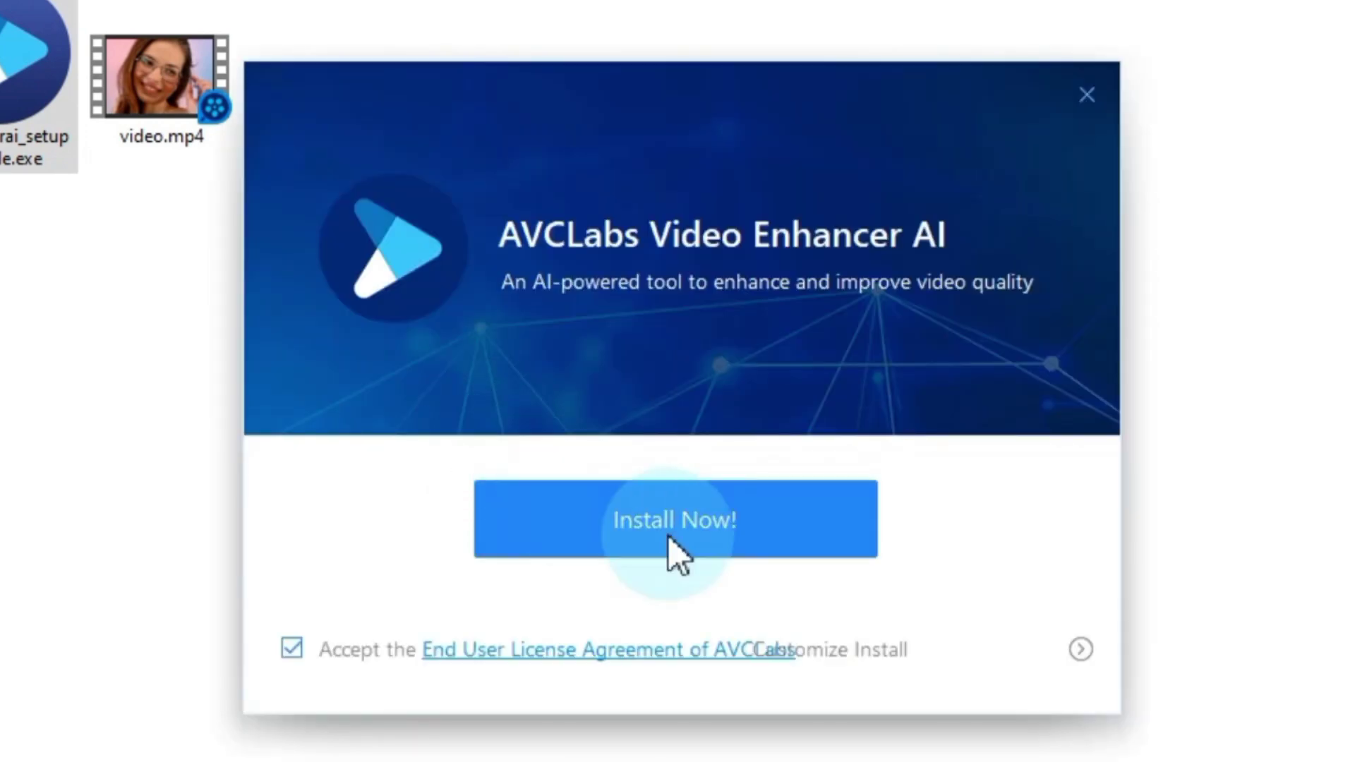
Accept the EULA, install the program, and launch it with Start Now.
click(297, 643)
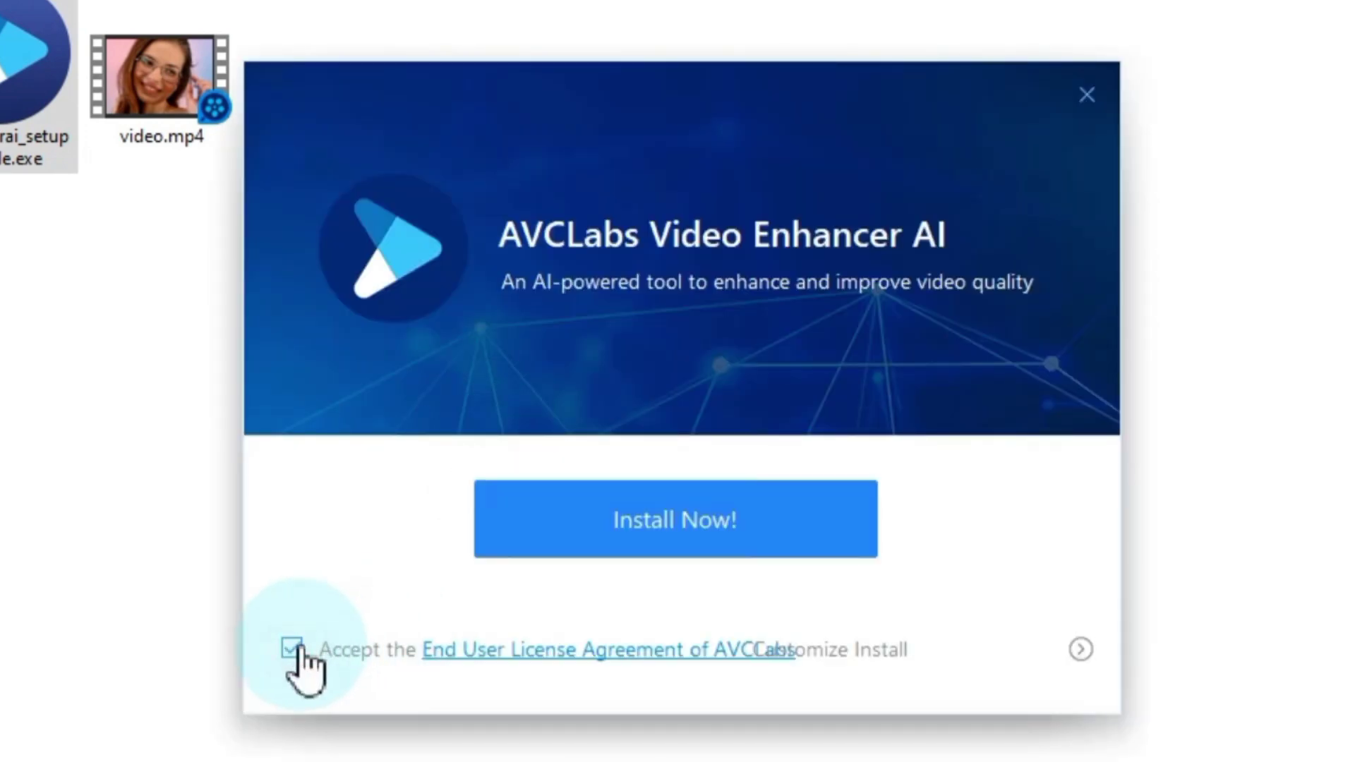
click(678, 549)
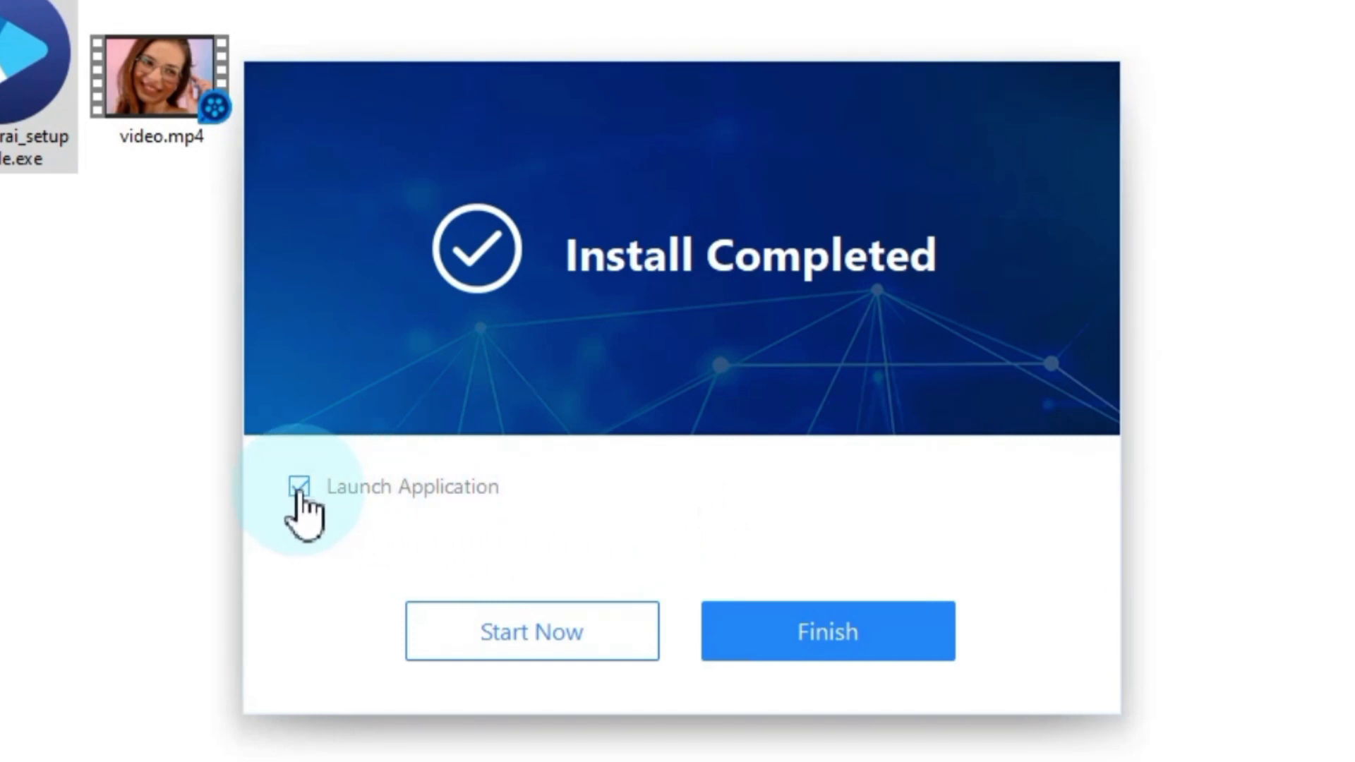
click(510, 635)
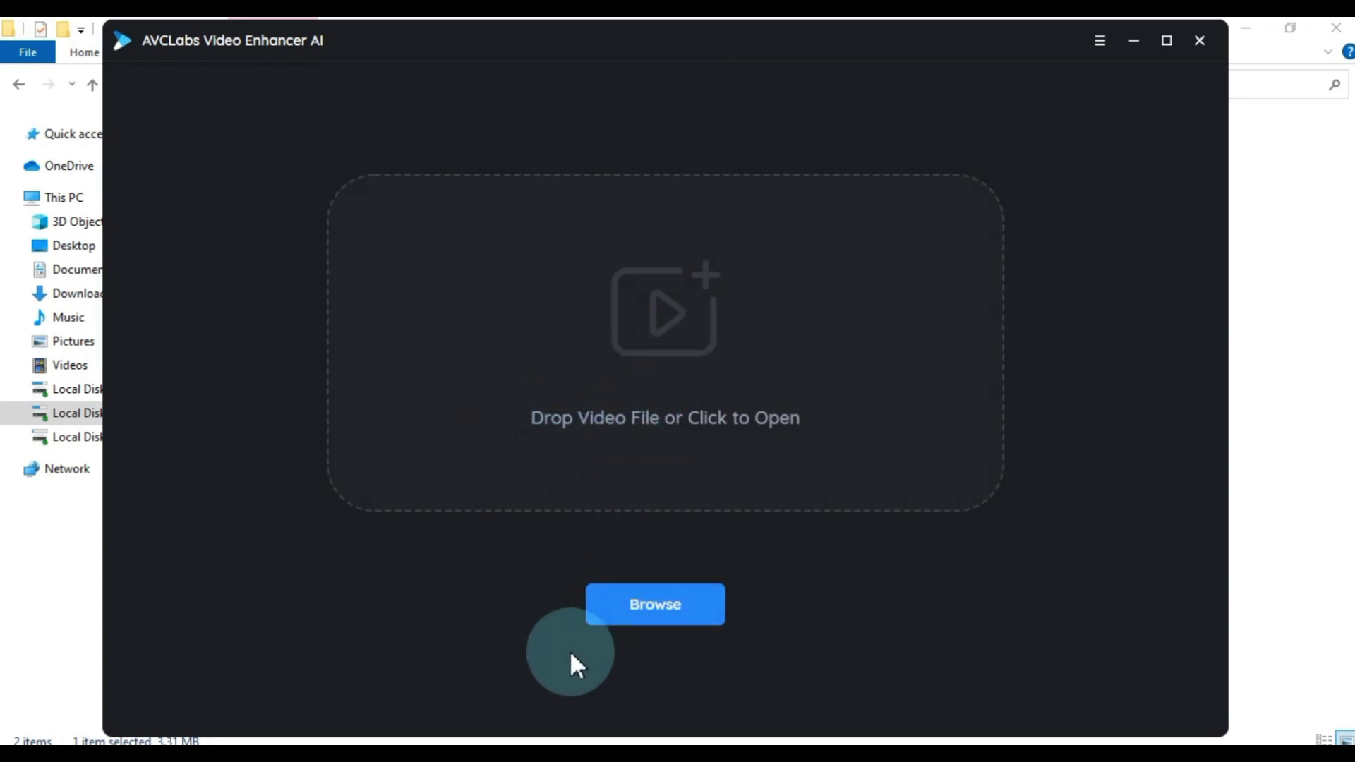
Browse to video.mp4 in the file-open dialog, then cancel it.
click(664, 594)
click(336, 224)
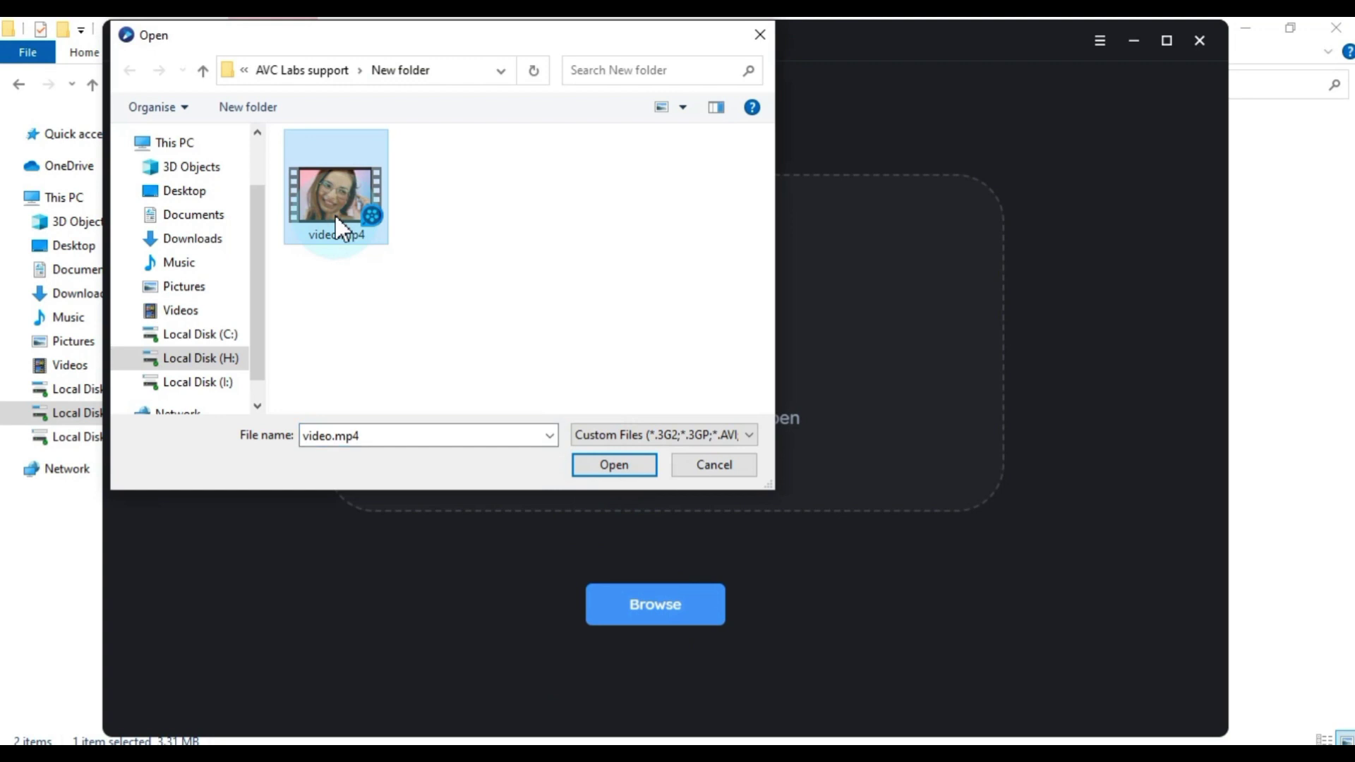
click(729, 465)
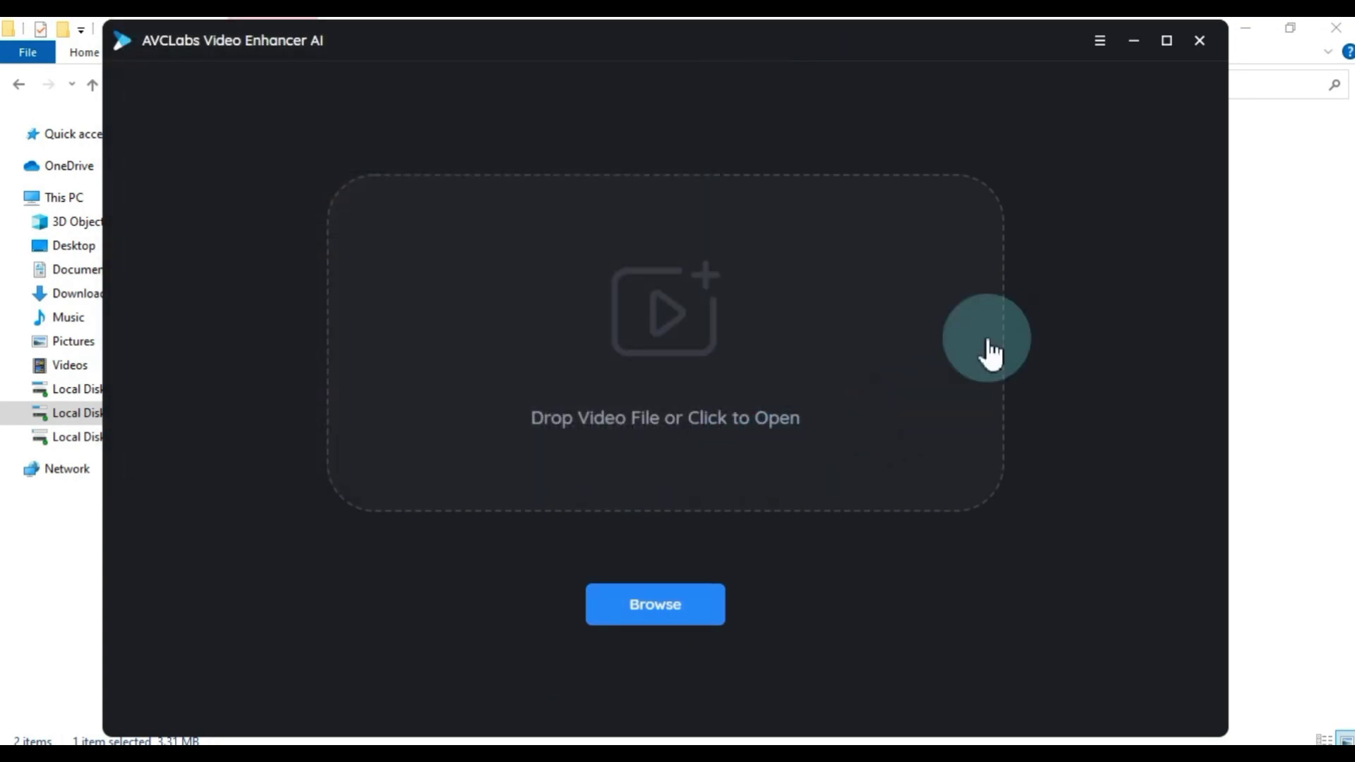
Maximize the enhancer window and drag video.mp4 from the New folder onto it.
click(1166, 40)
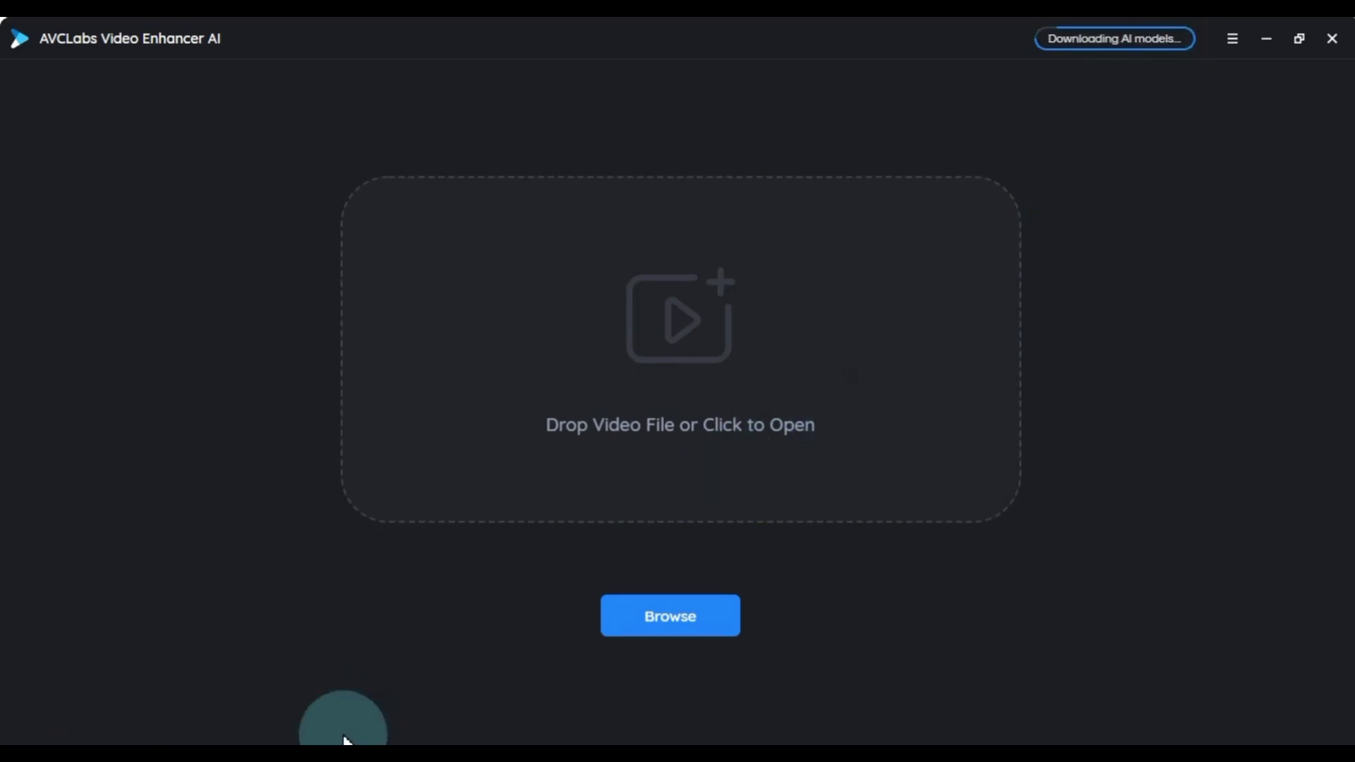
click(313, 744)
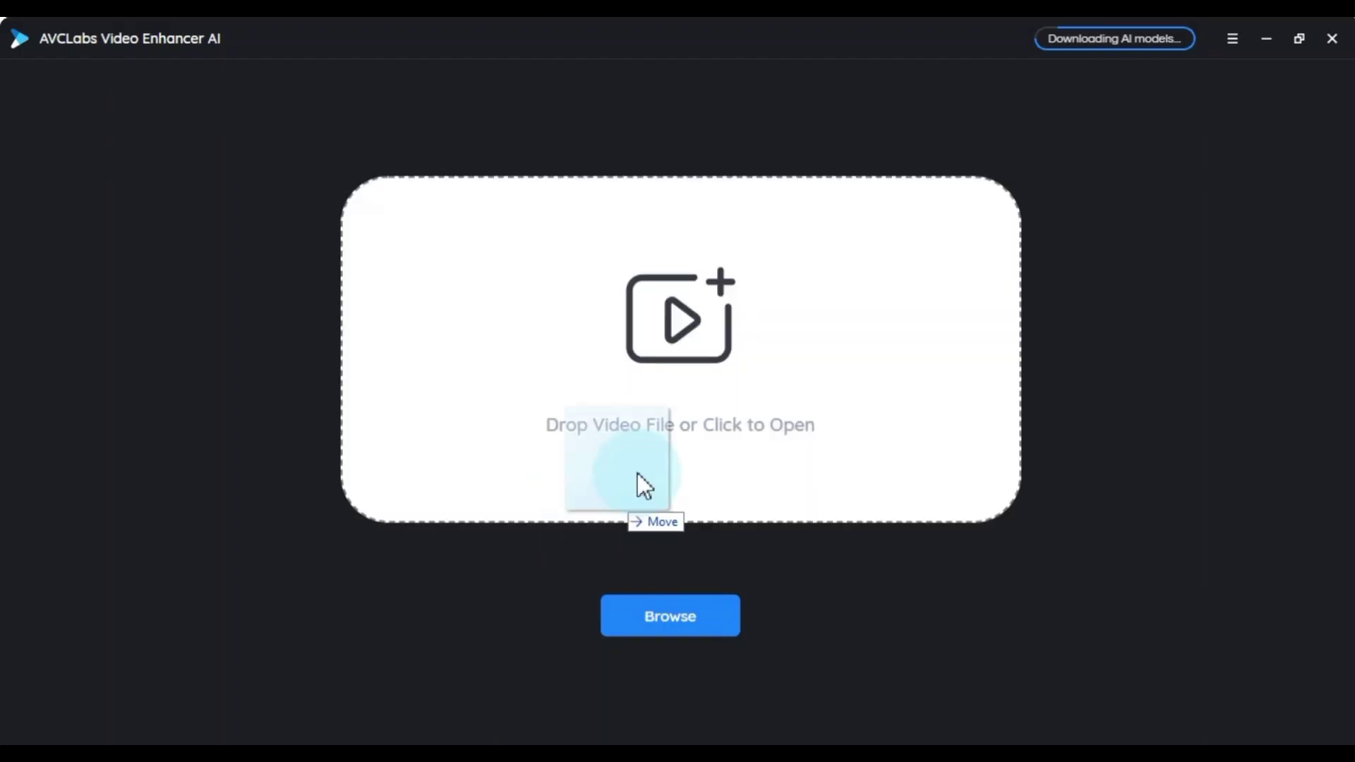
drag(399, 268, 676, 400)
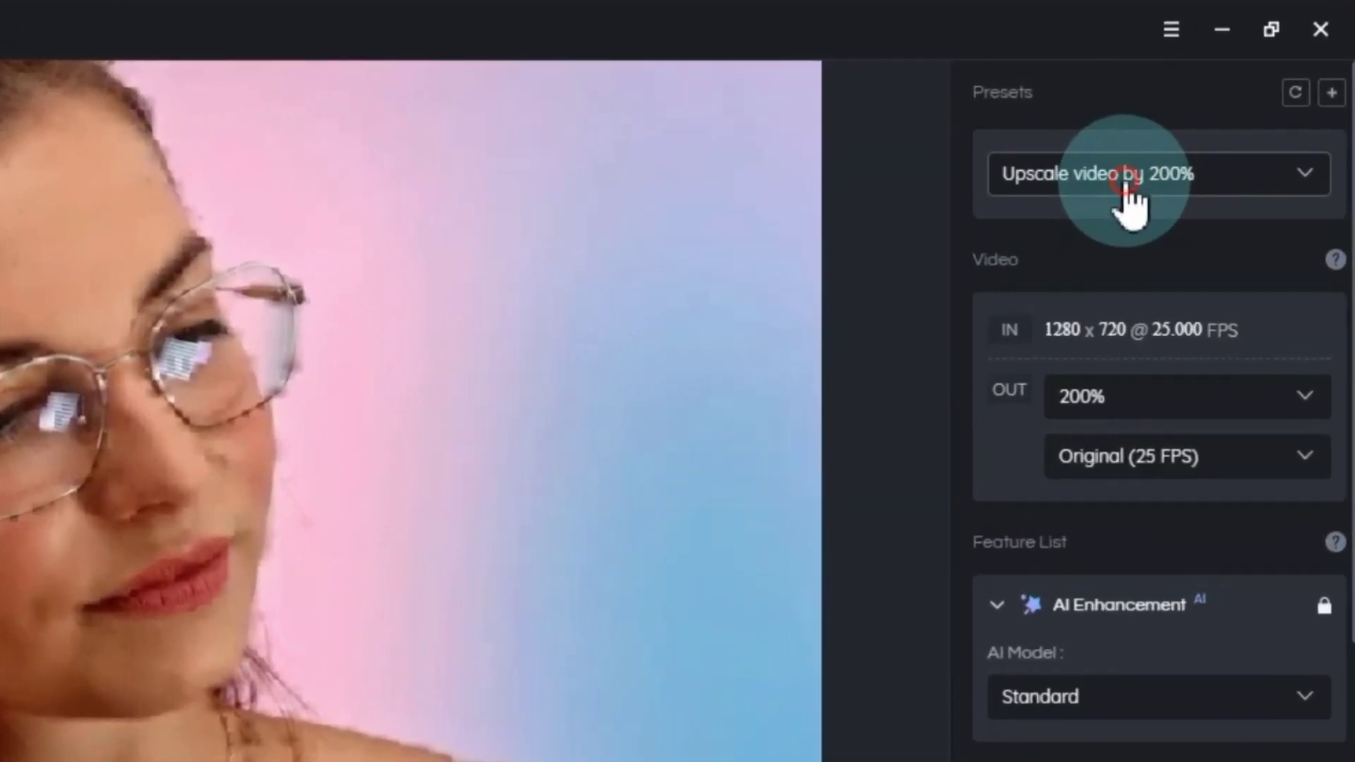
Apply the 'Upscale to 4K and colorize' preset with 4K (3840x2160) output resolution.
click(1200, 139)
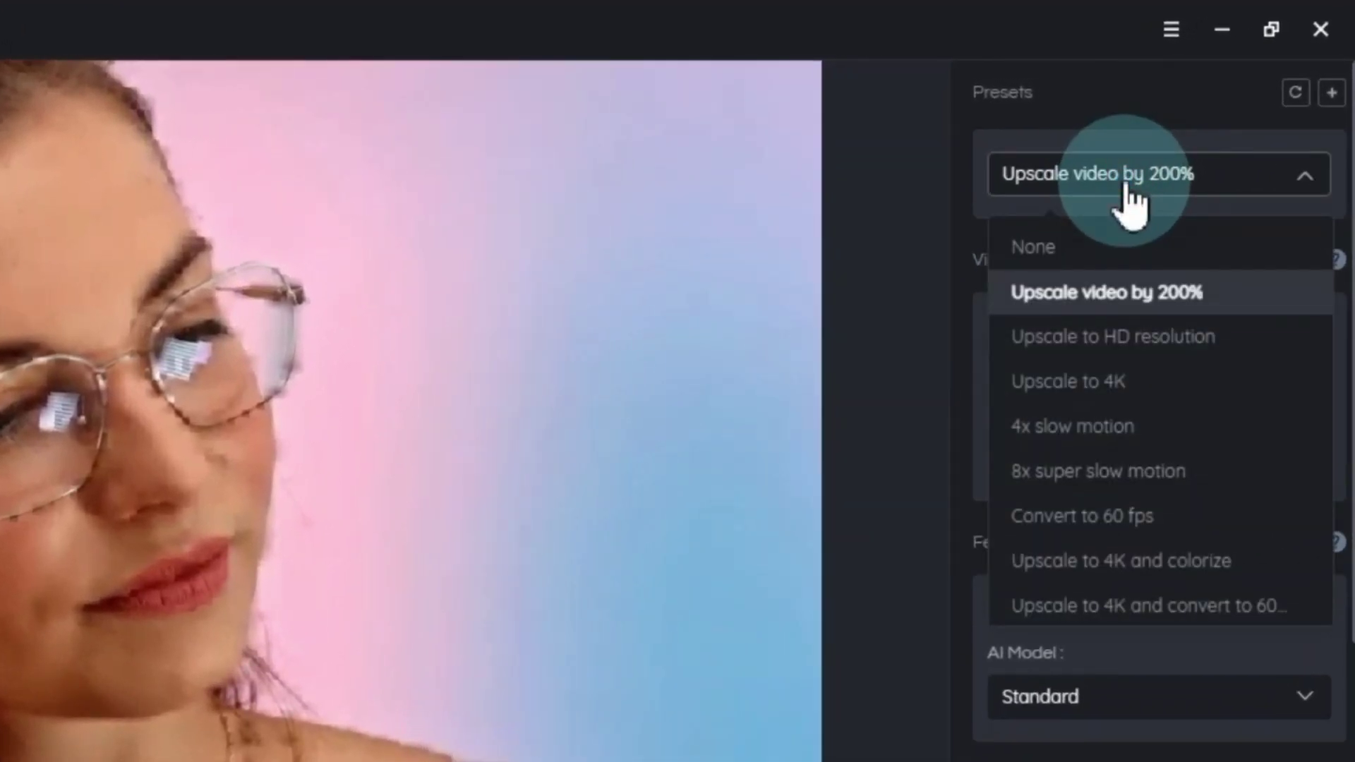
scroll(1118, 388, down, 1)
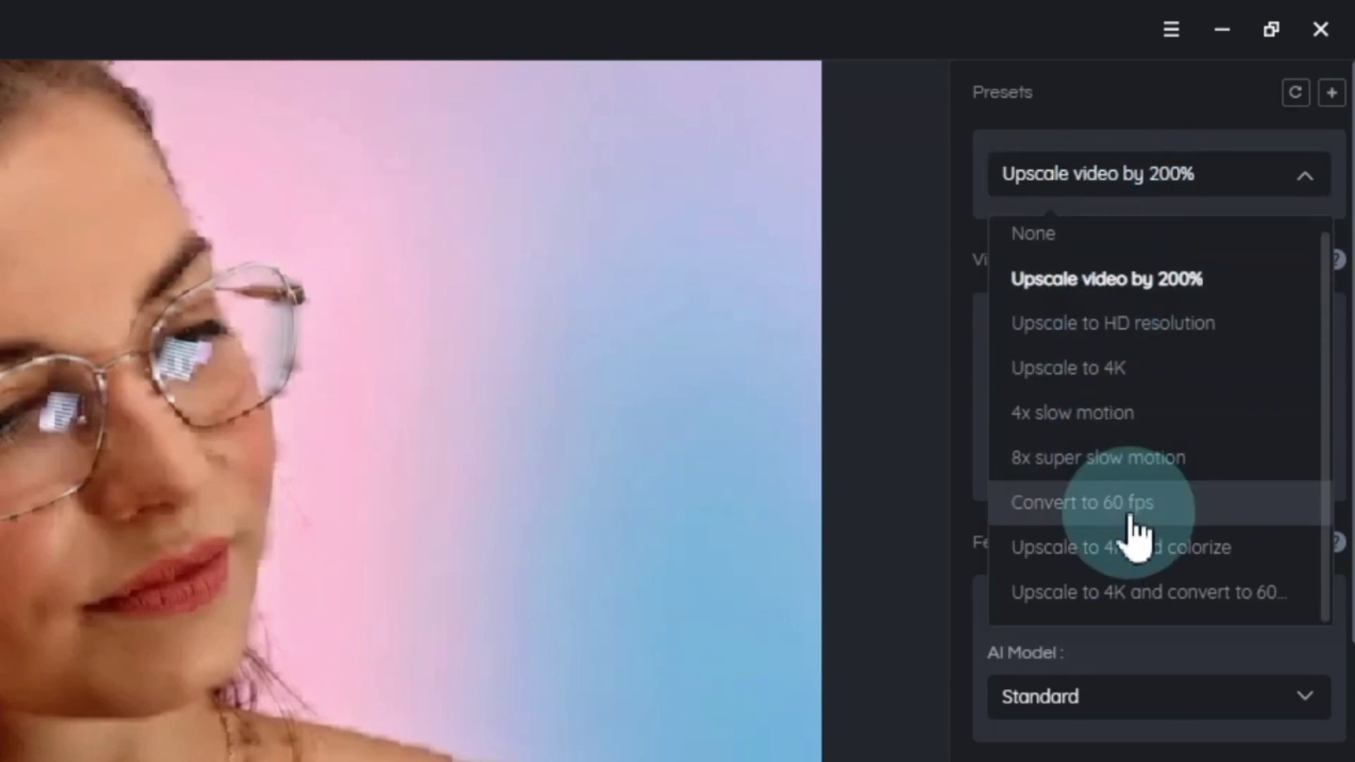
click(1139, 563)
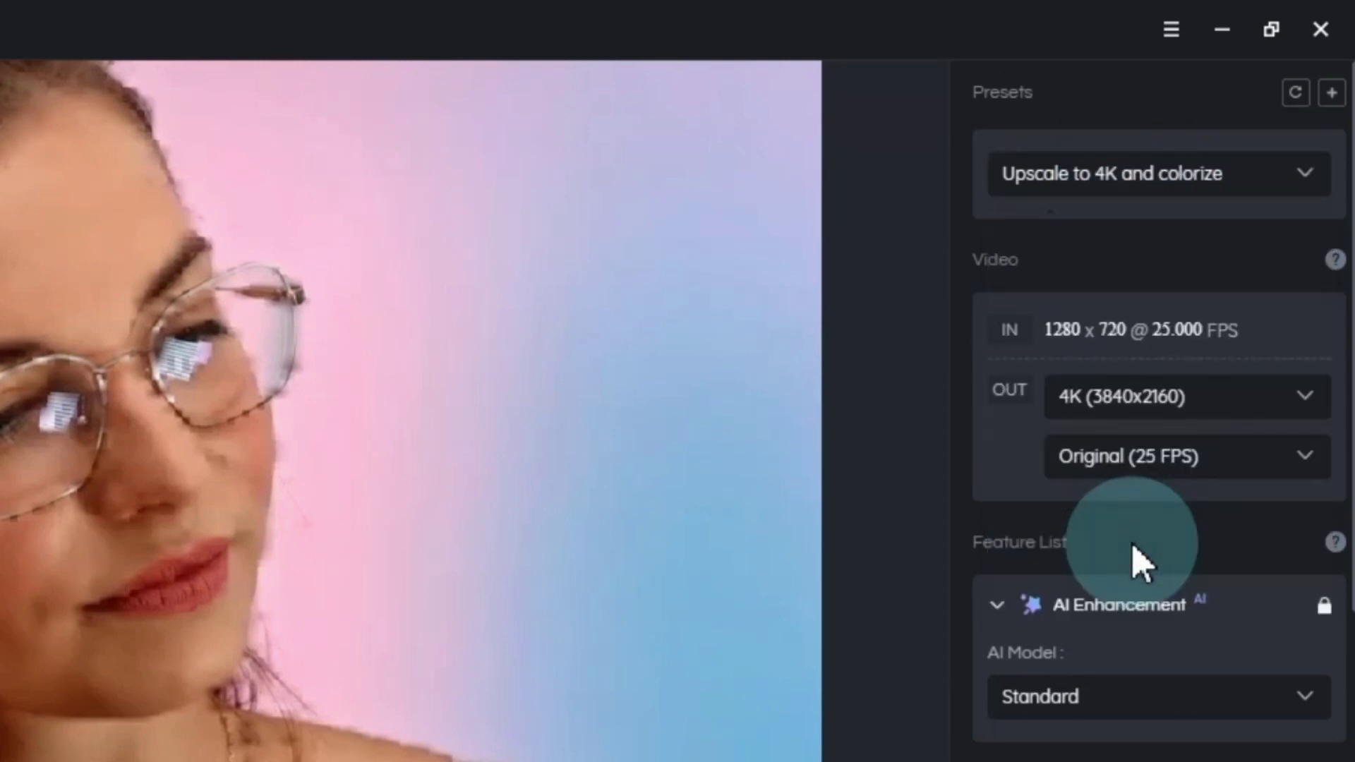
click(1144, 401)
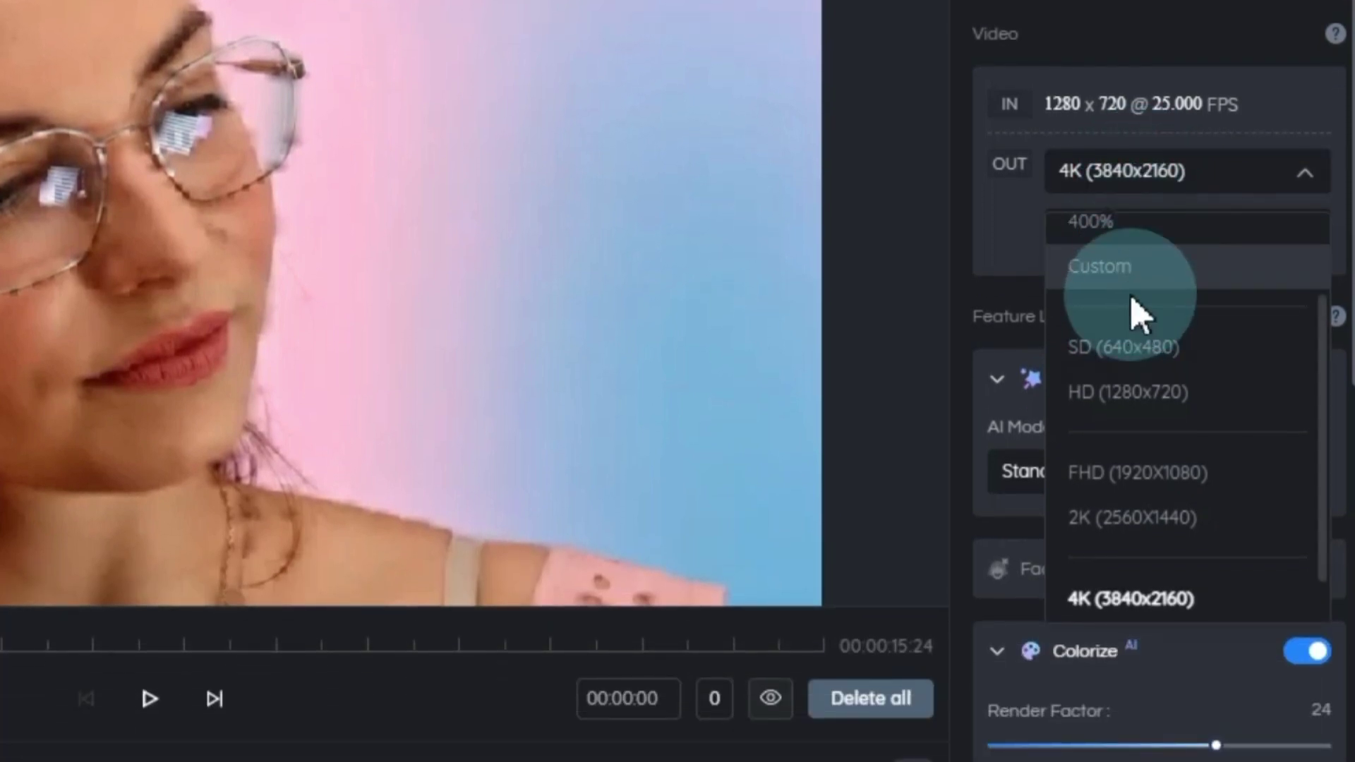
click(1130, 298)
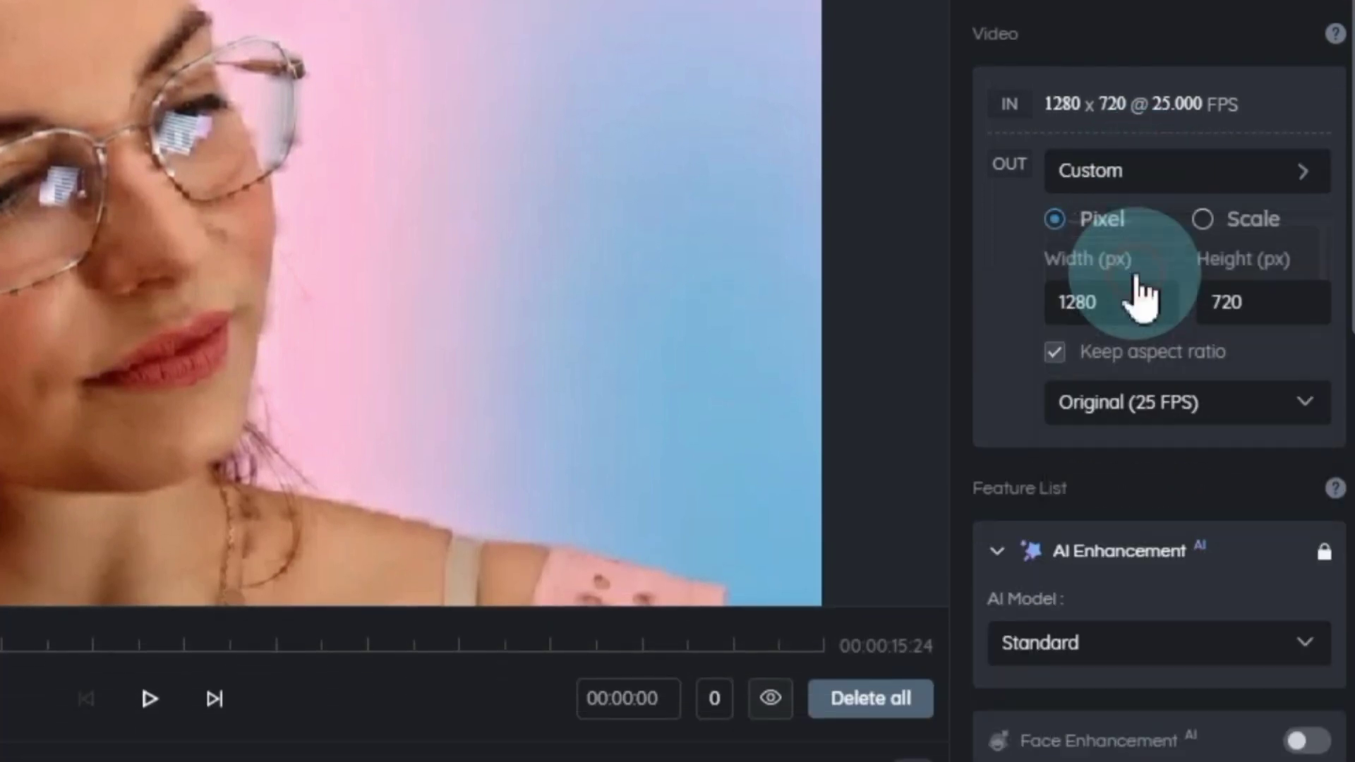
drag(1125, 299, 1062, 301)
click(1225, 302)
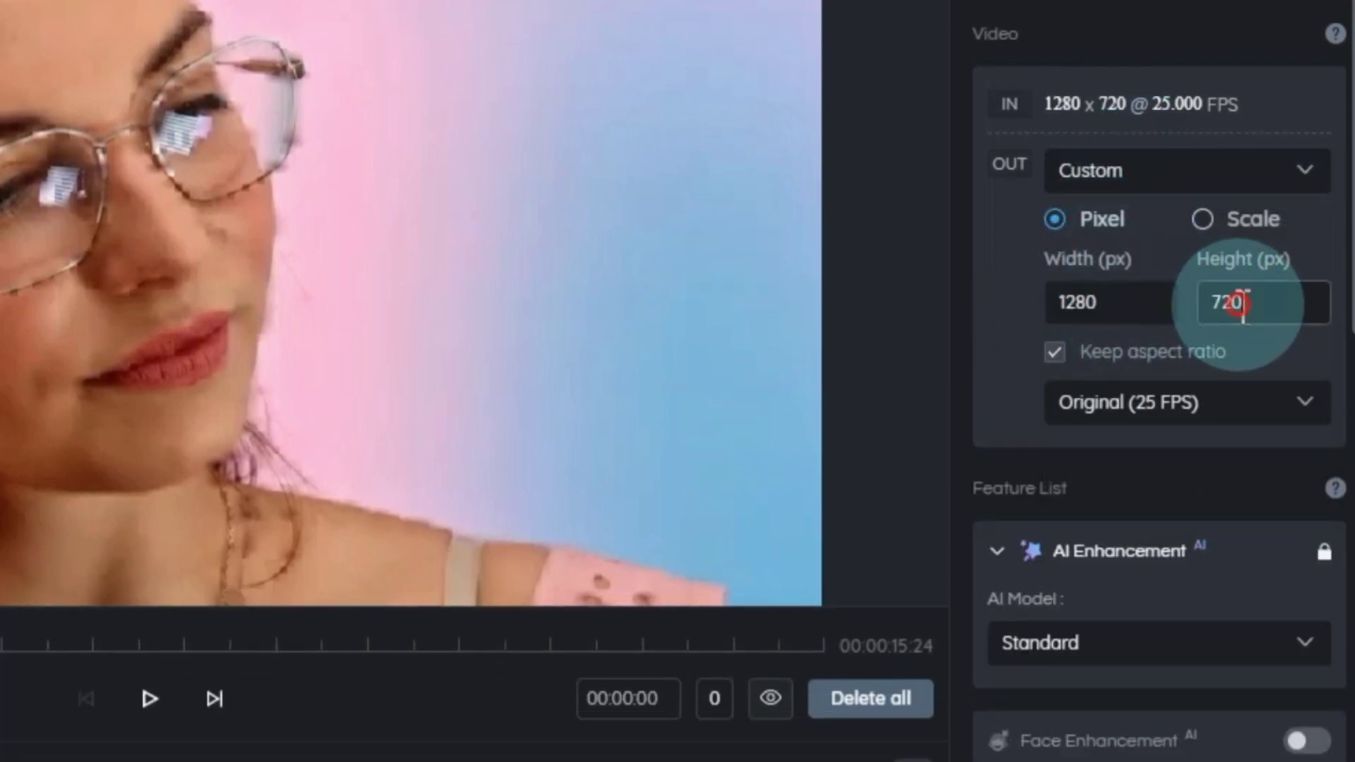
click(1143, 176)
scroll(1129, 459, down, 3)
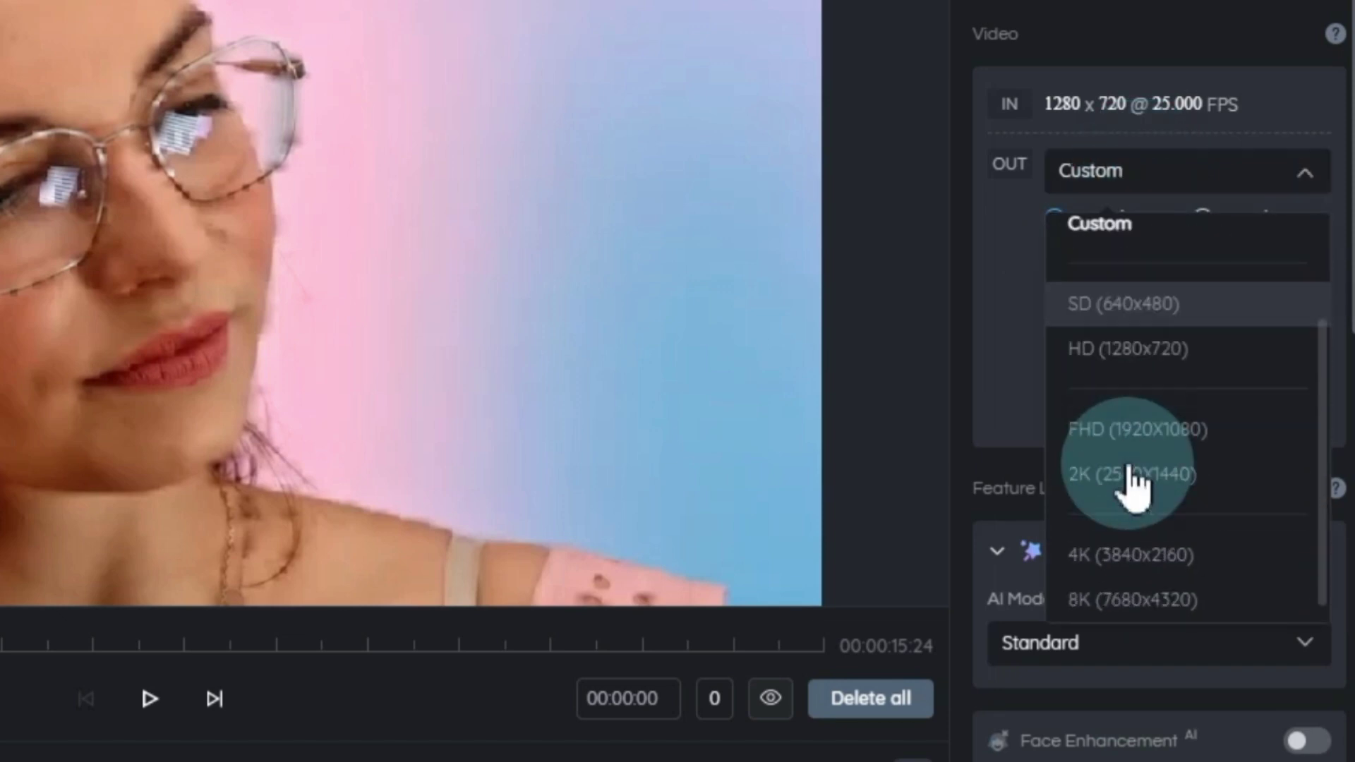
click(1122, 544)
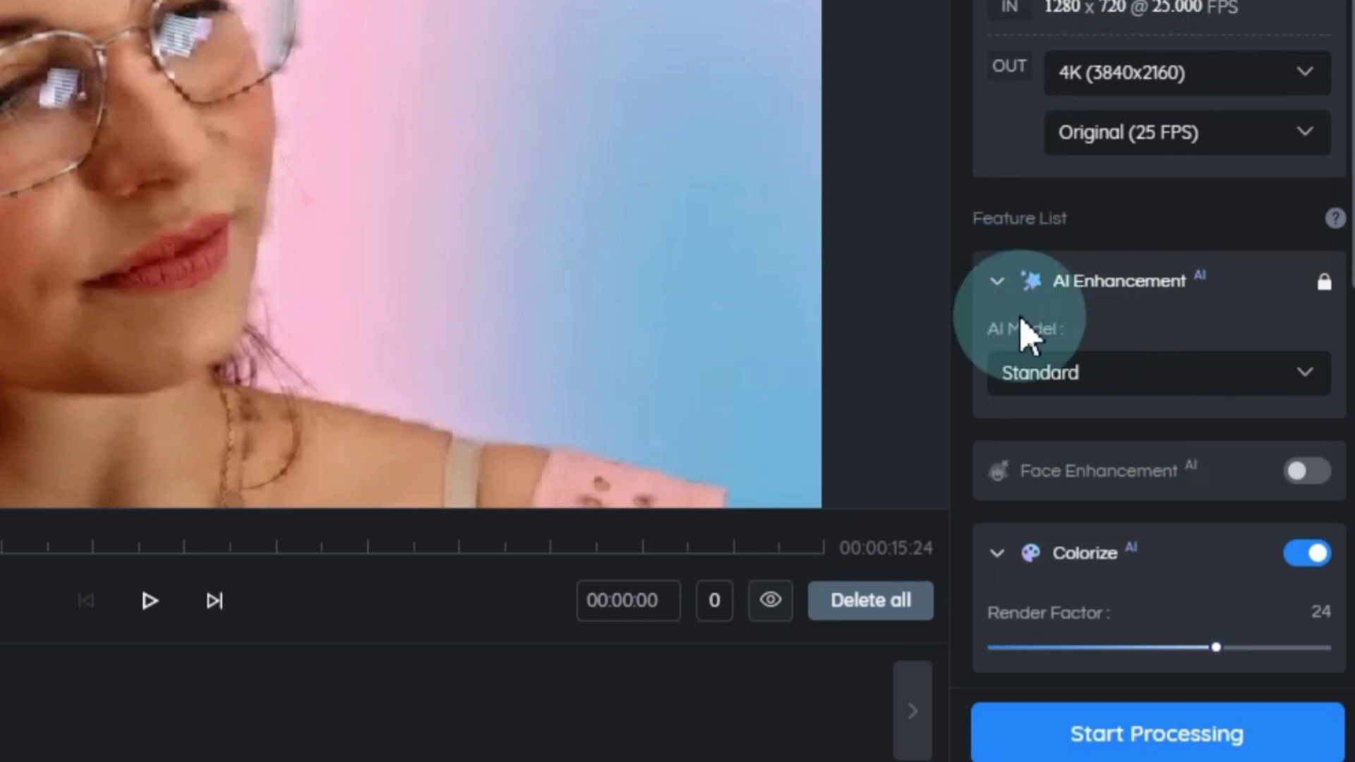
Keep the Standard AI model and set the Colorize render factor to 24.
click(1078, 379)
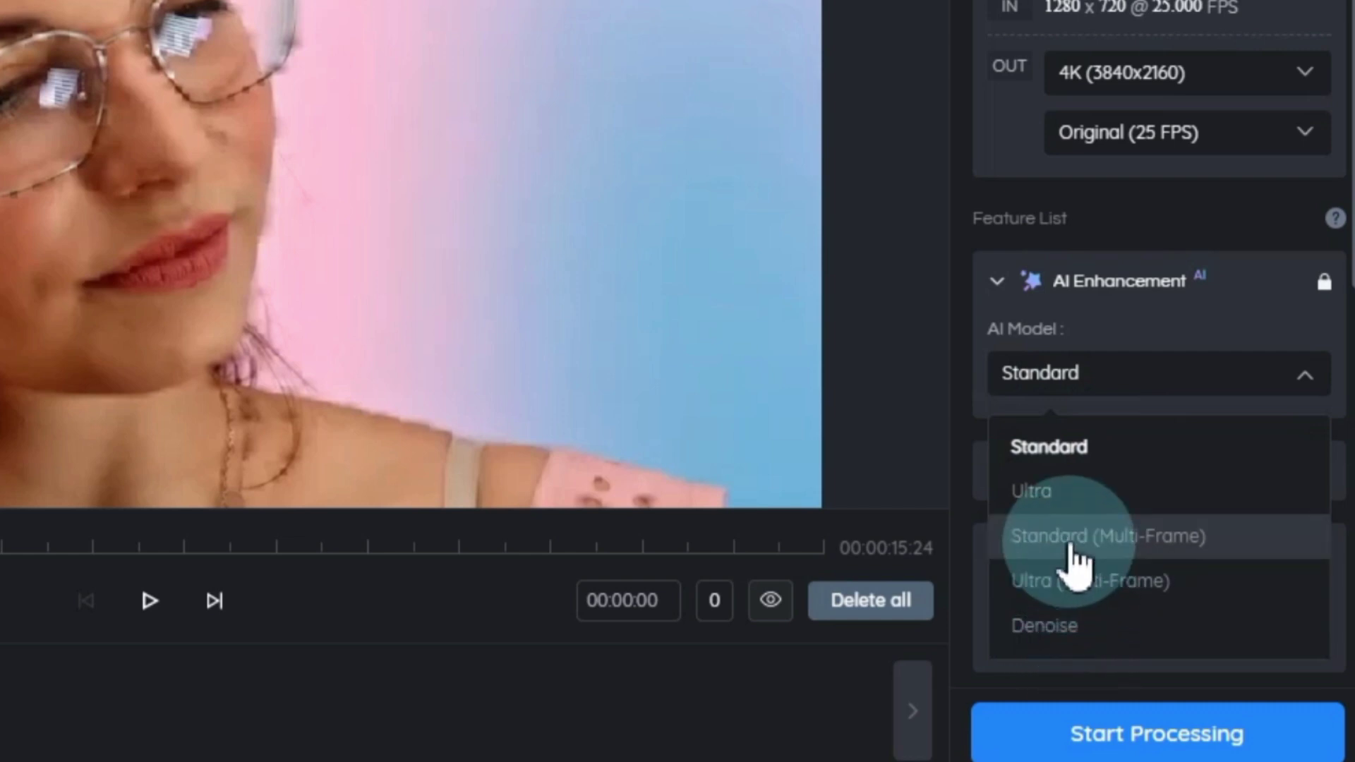
click(1069, 450)
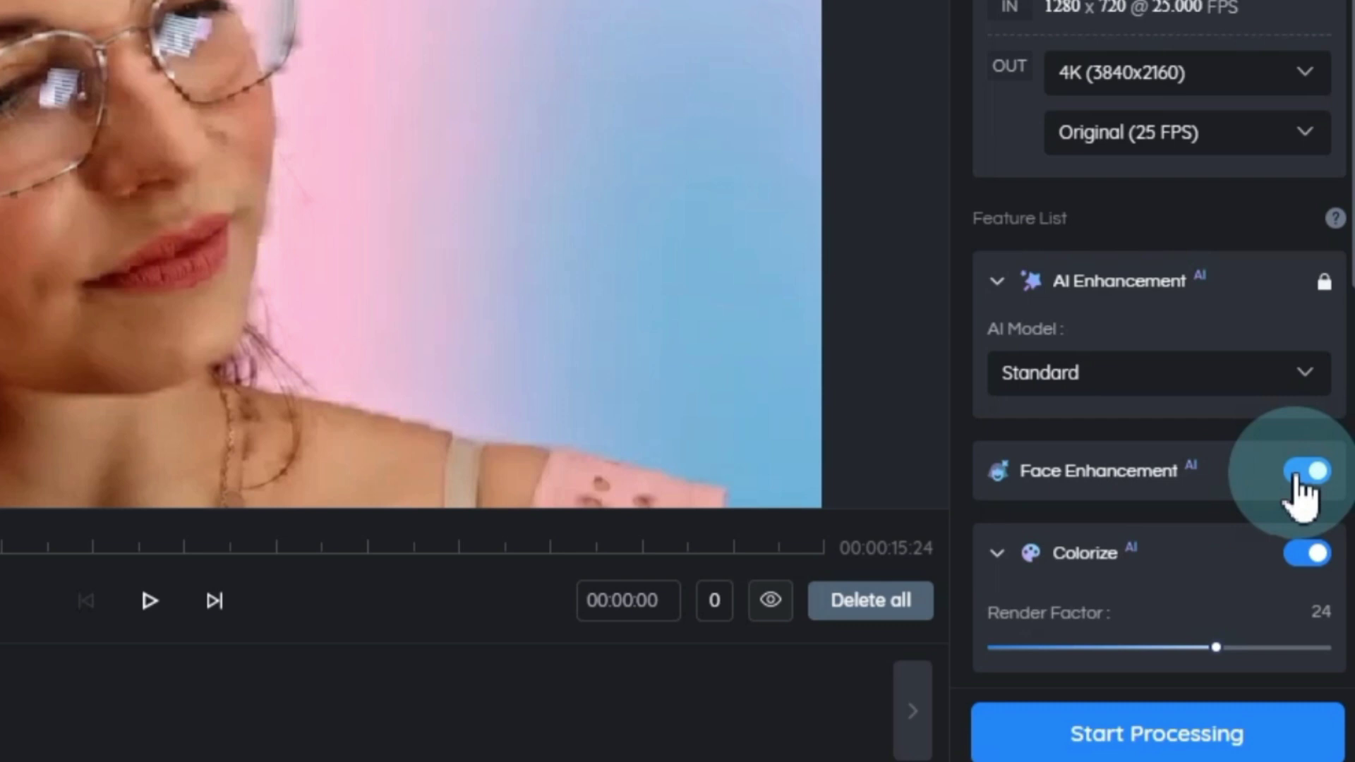
scroll(1172, 491, down, 2)
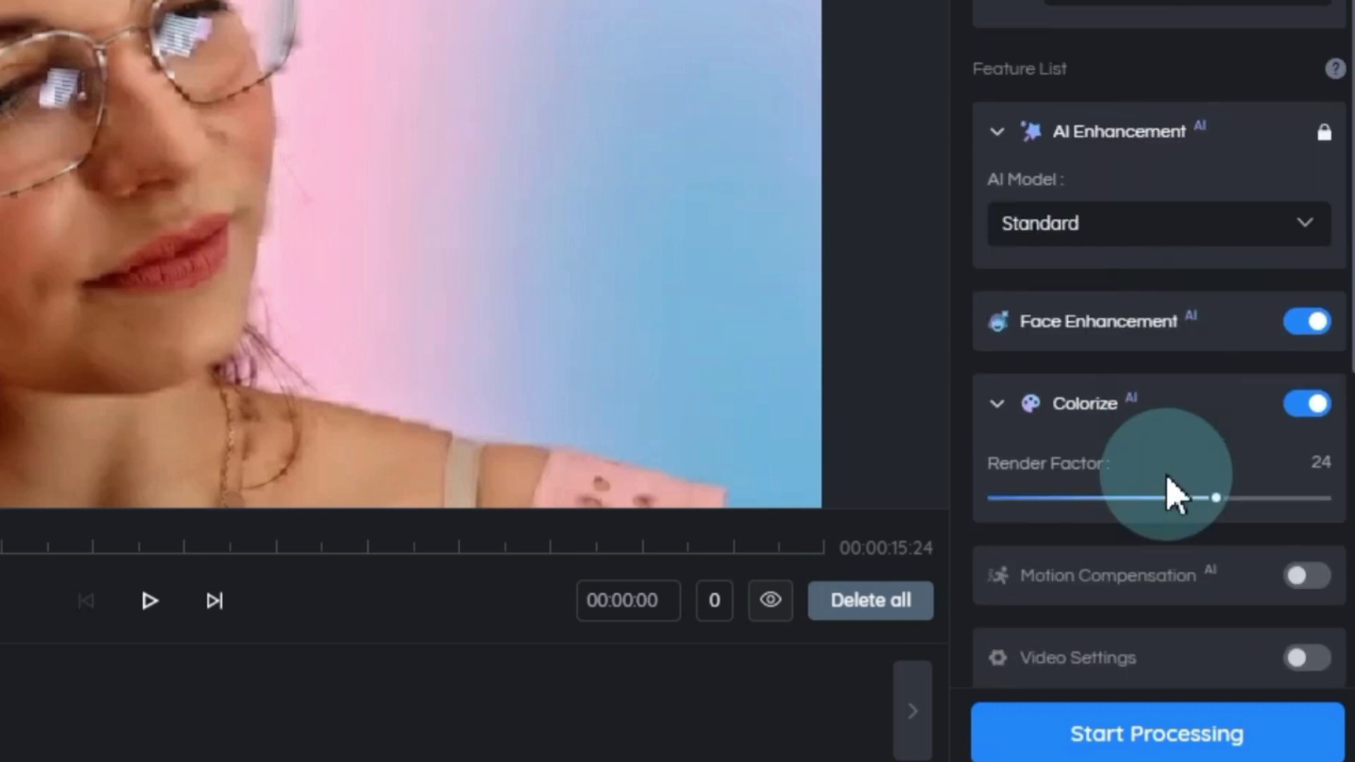
scroll(1317, 422, down, 3)
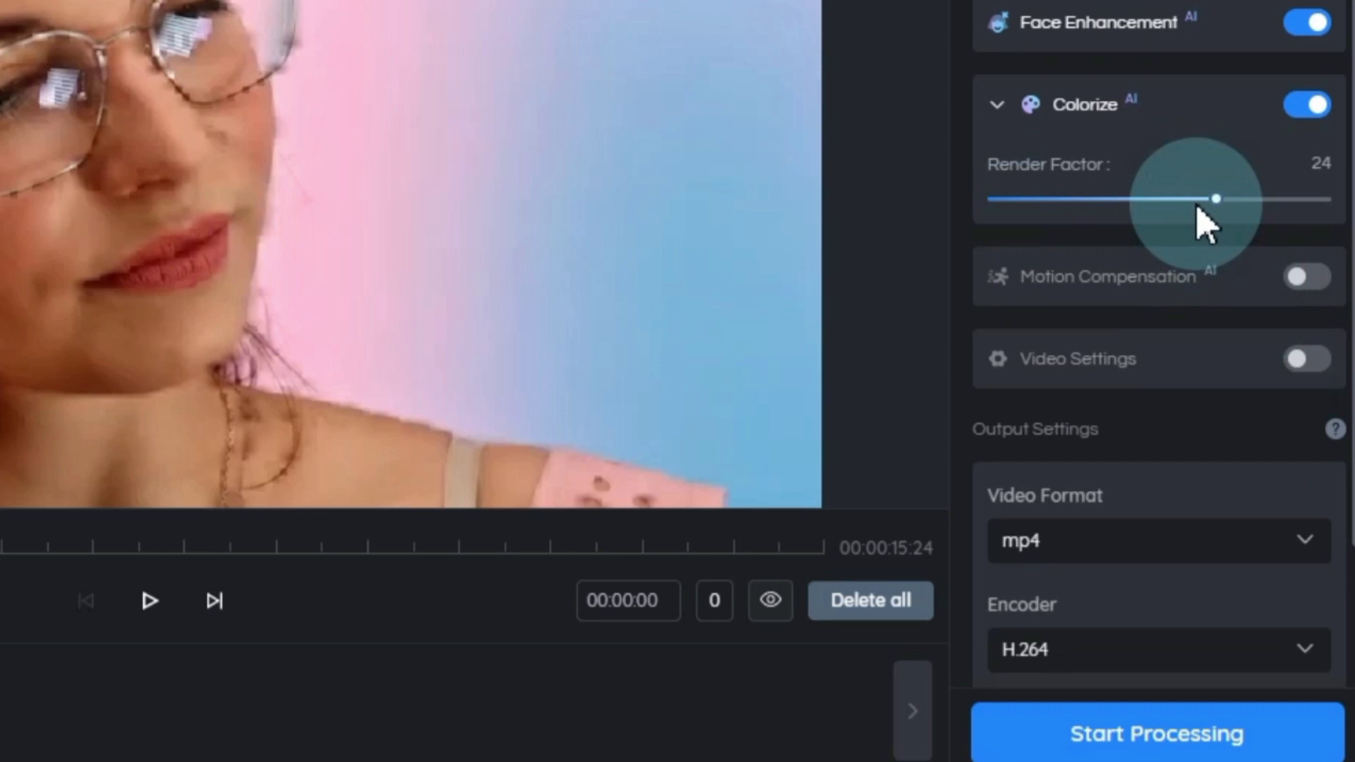
mouse_move(1214, 200)
mouse_down()
mouse_move(1149, 201)
mouse_move(1214, 197)
mouse_up()
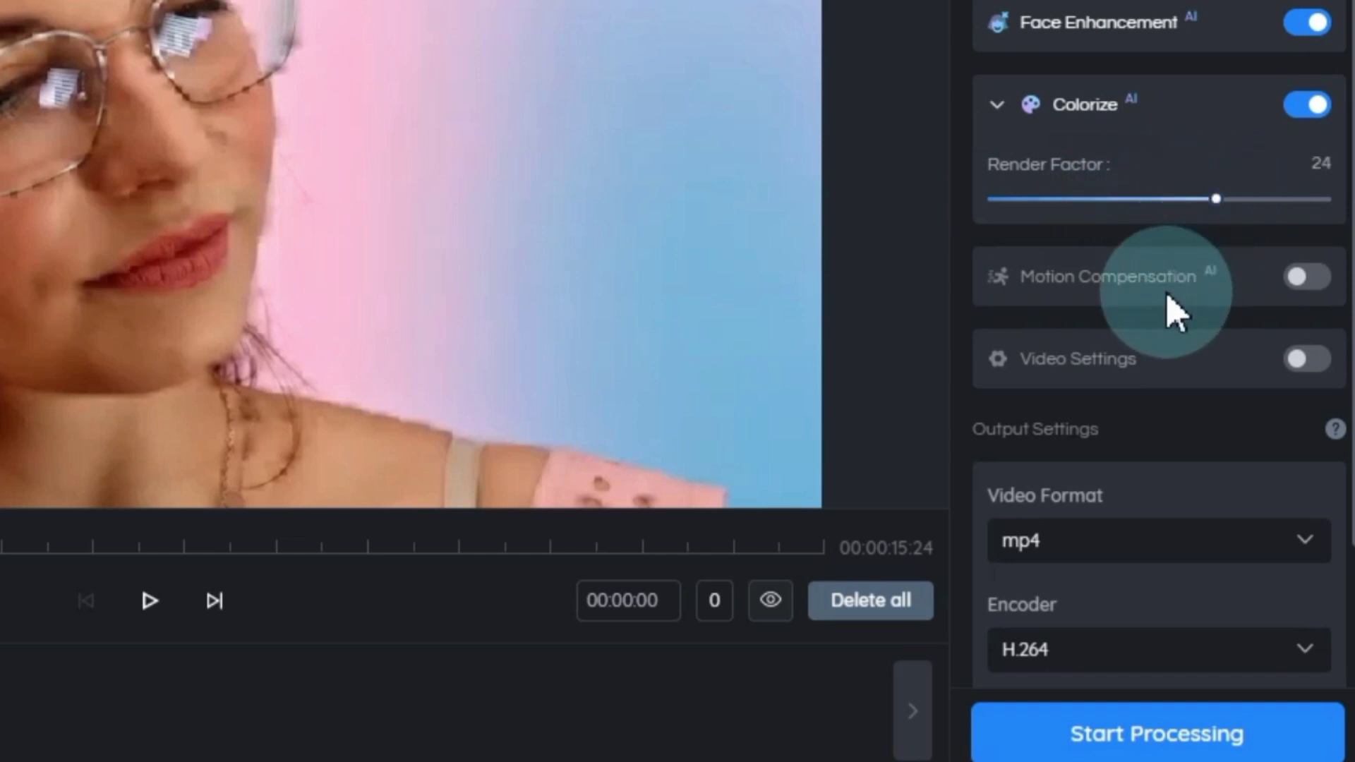
Try Motion Compensation with Slow Motion left at None, then turn it off.
click(1325, 286)
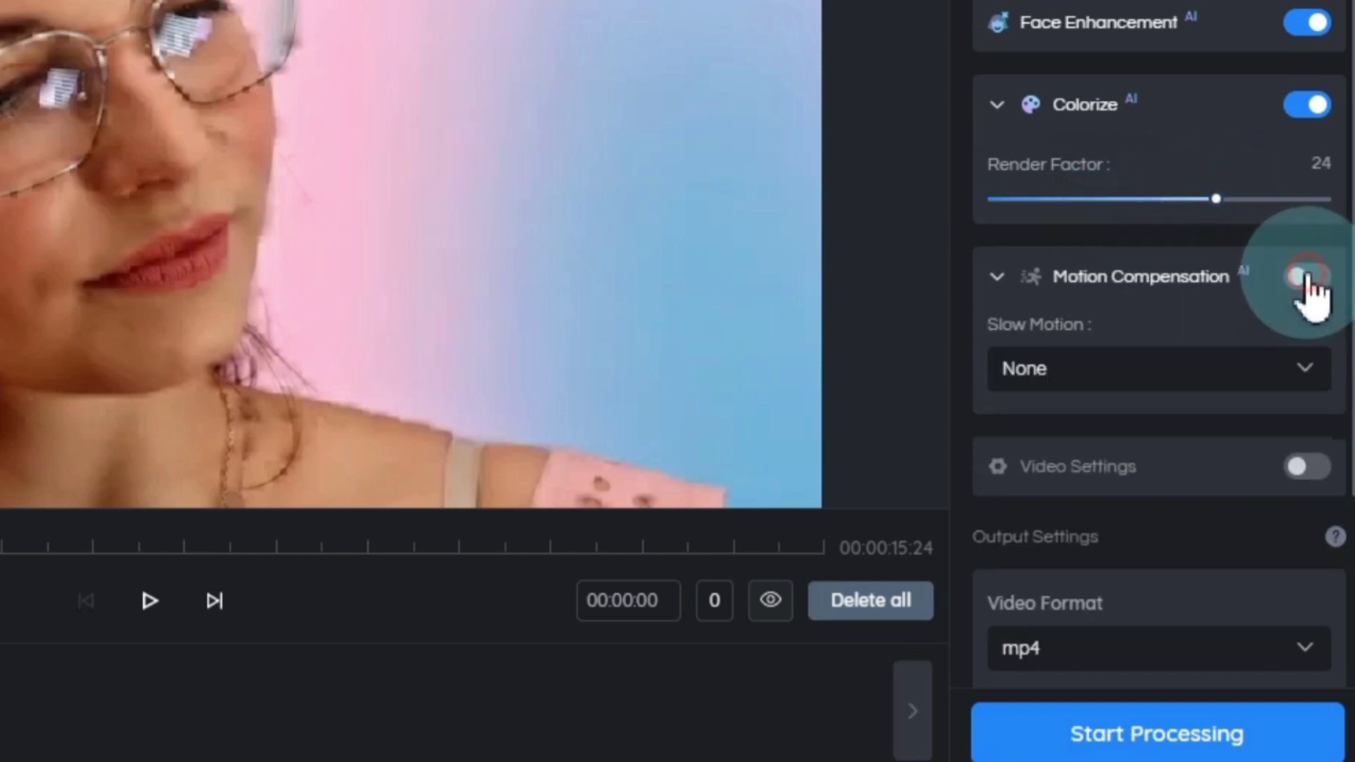
click(1210, 381)
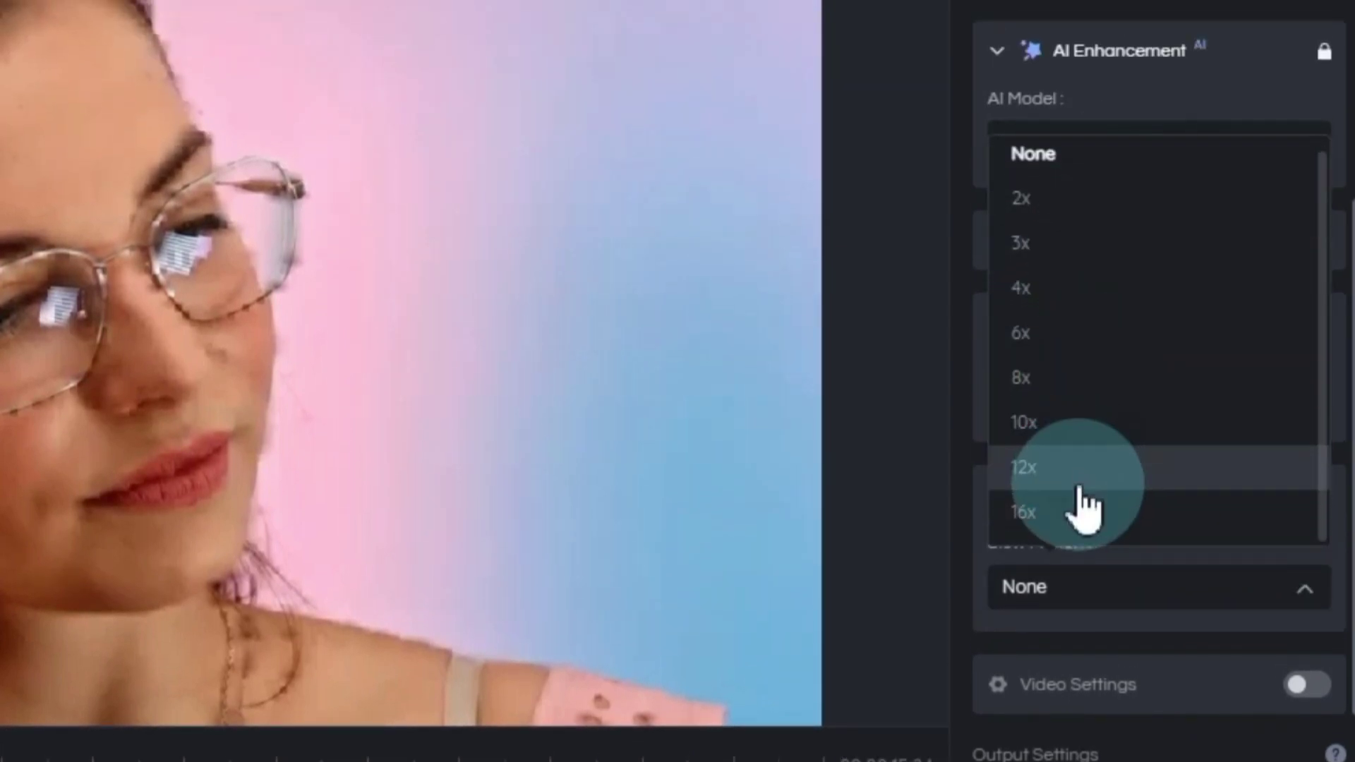
click(1066, 189)
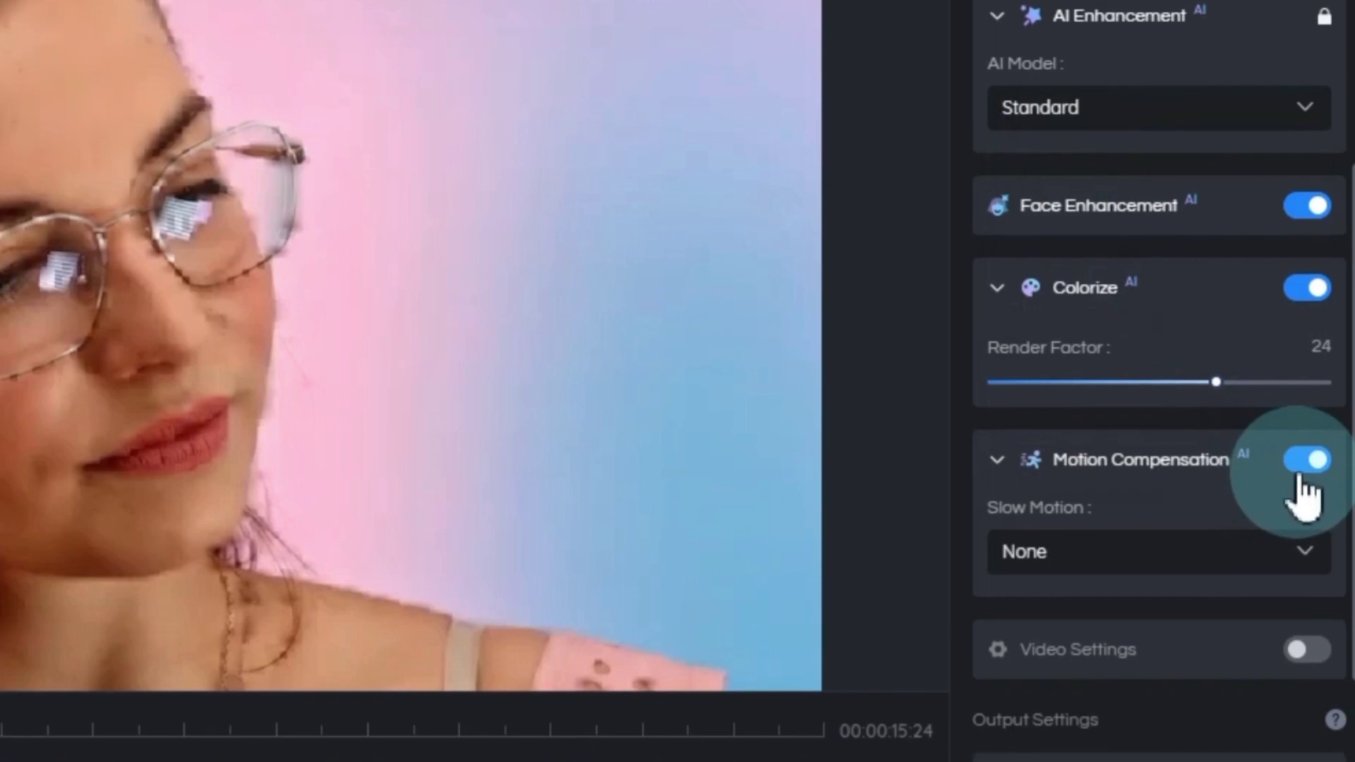
click(1307, 495)
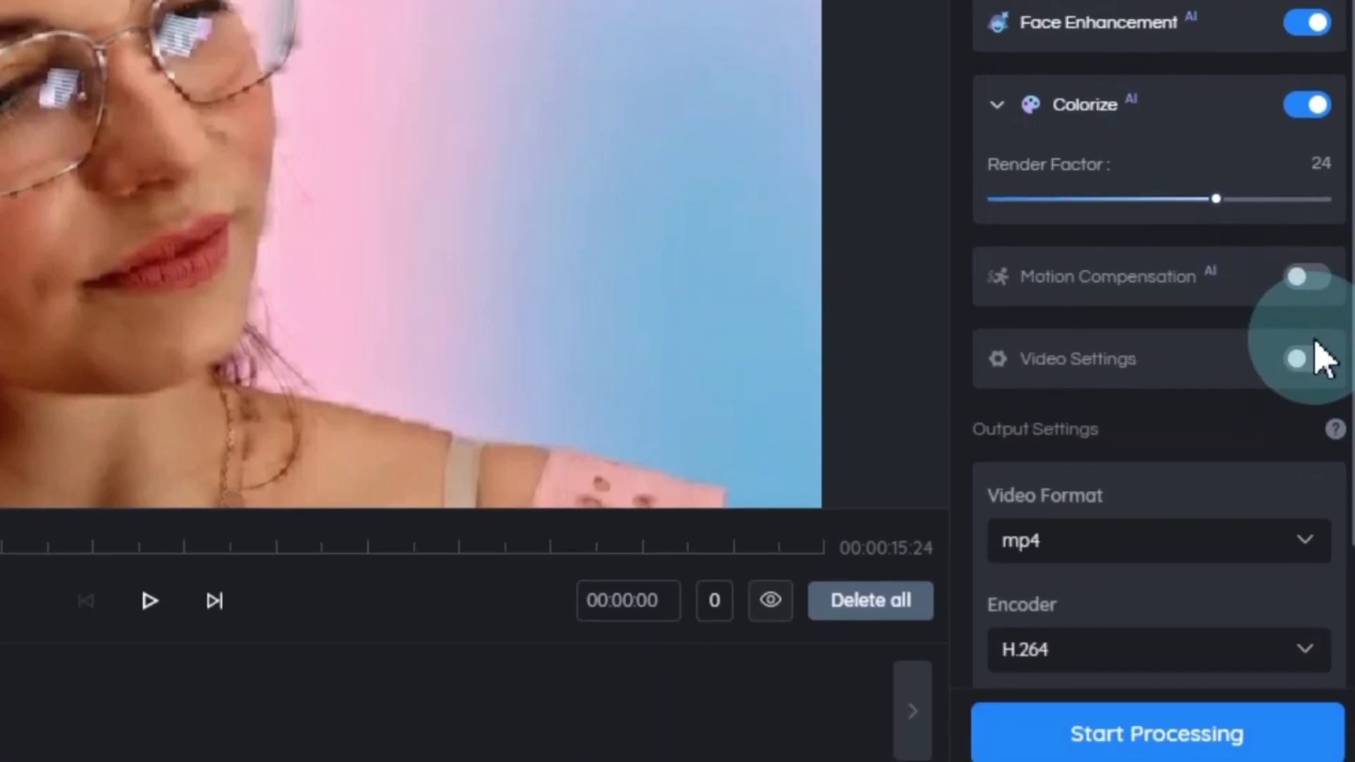
Toggle Video Settings on and back off, and keep mp4 as the output format.
click(1310, 361)
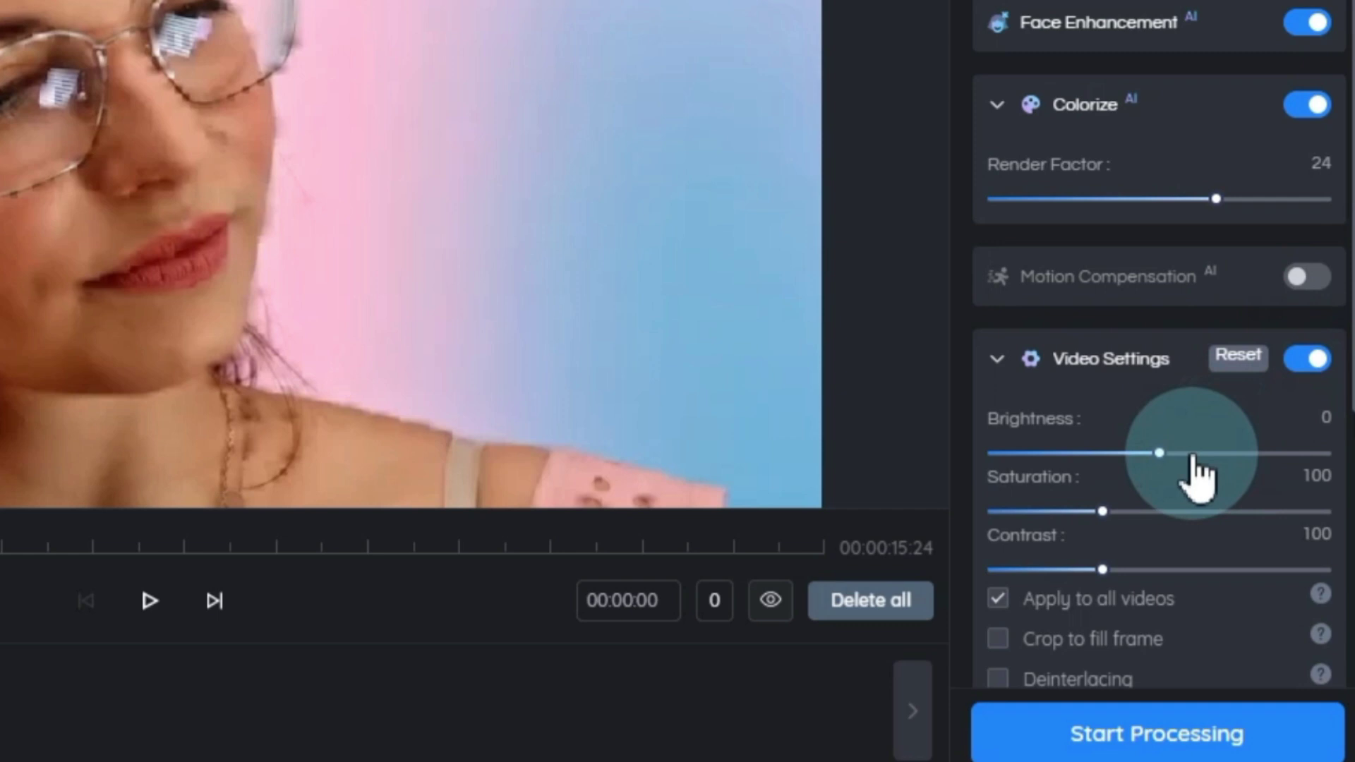
scroll(1196, 476, down, 1)
scroll(1196, 477, down, 1)
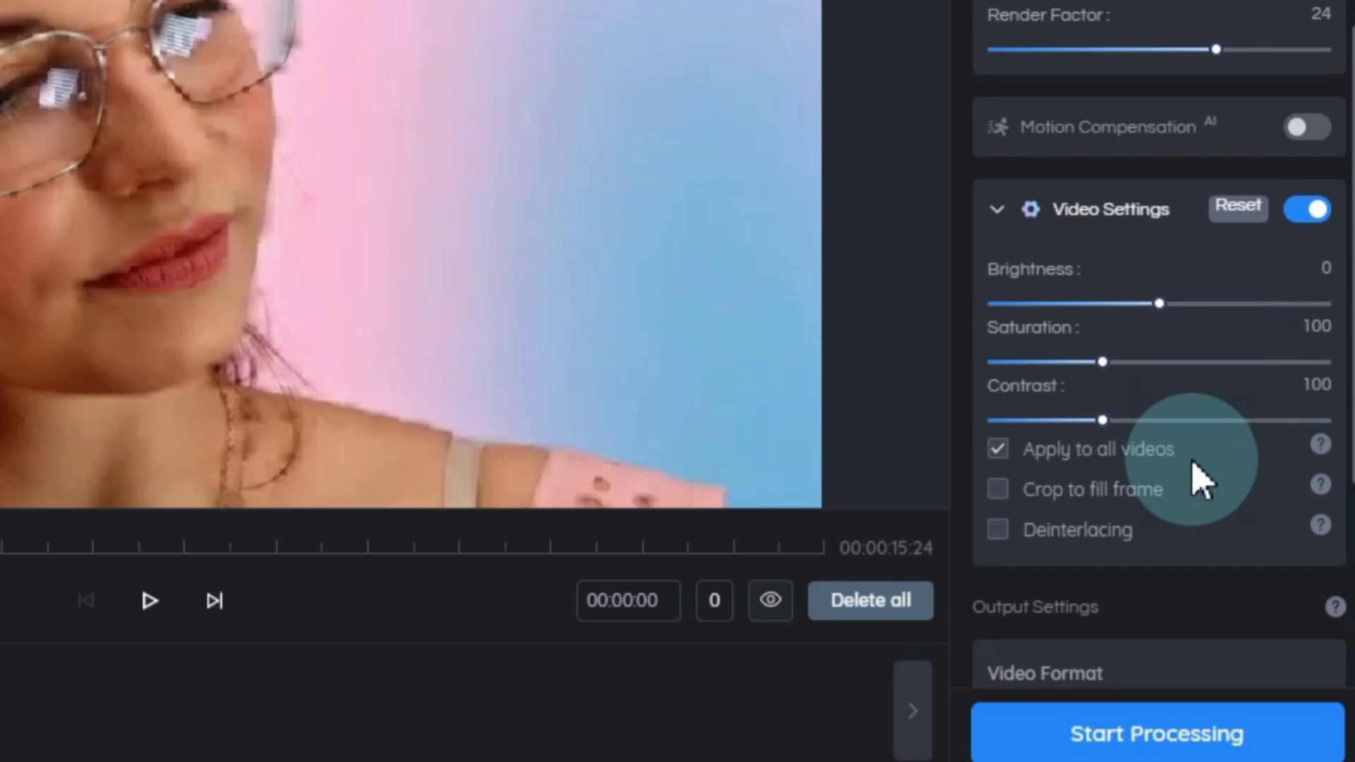
click(1308, 212)
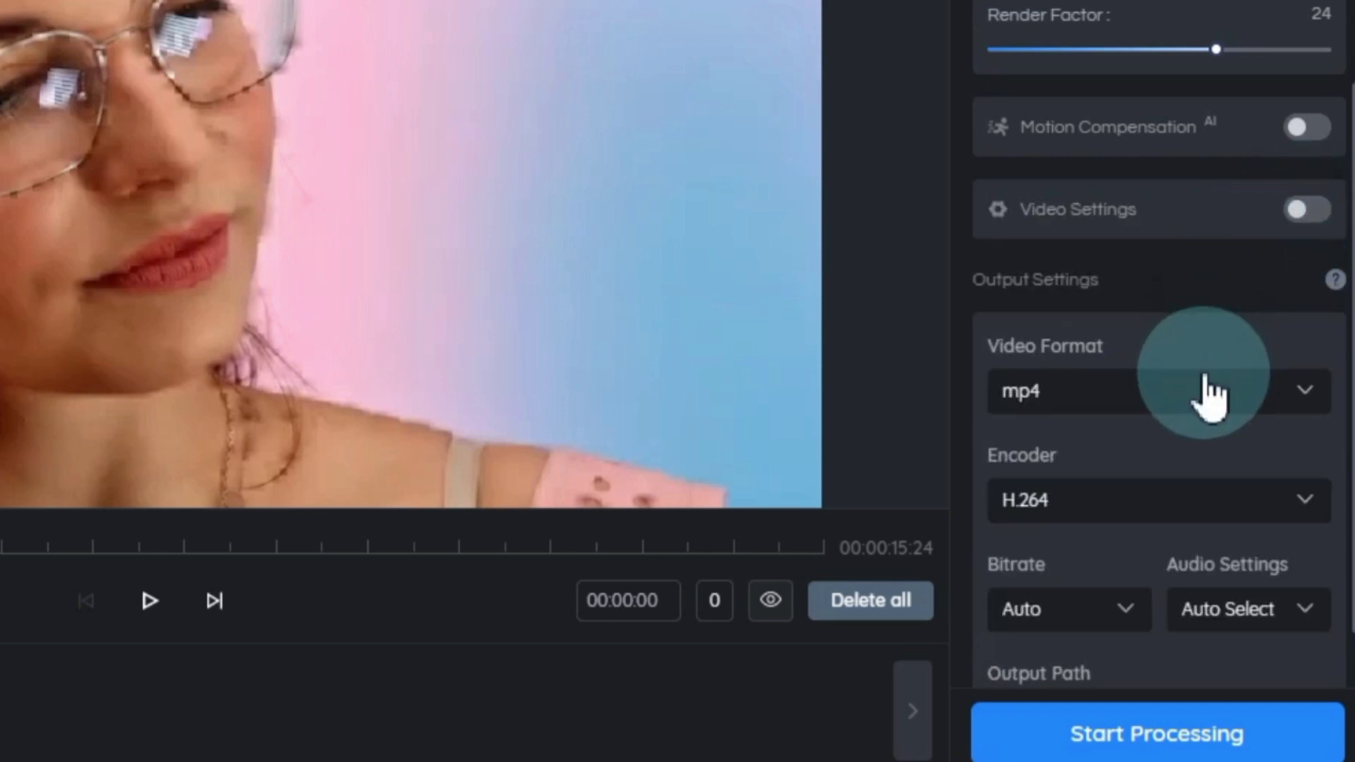
scroll(1203, 403, down, 1)
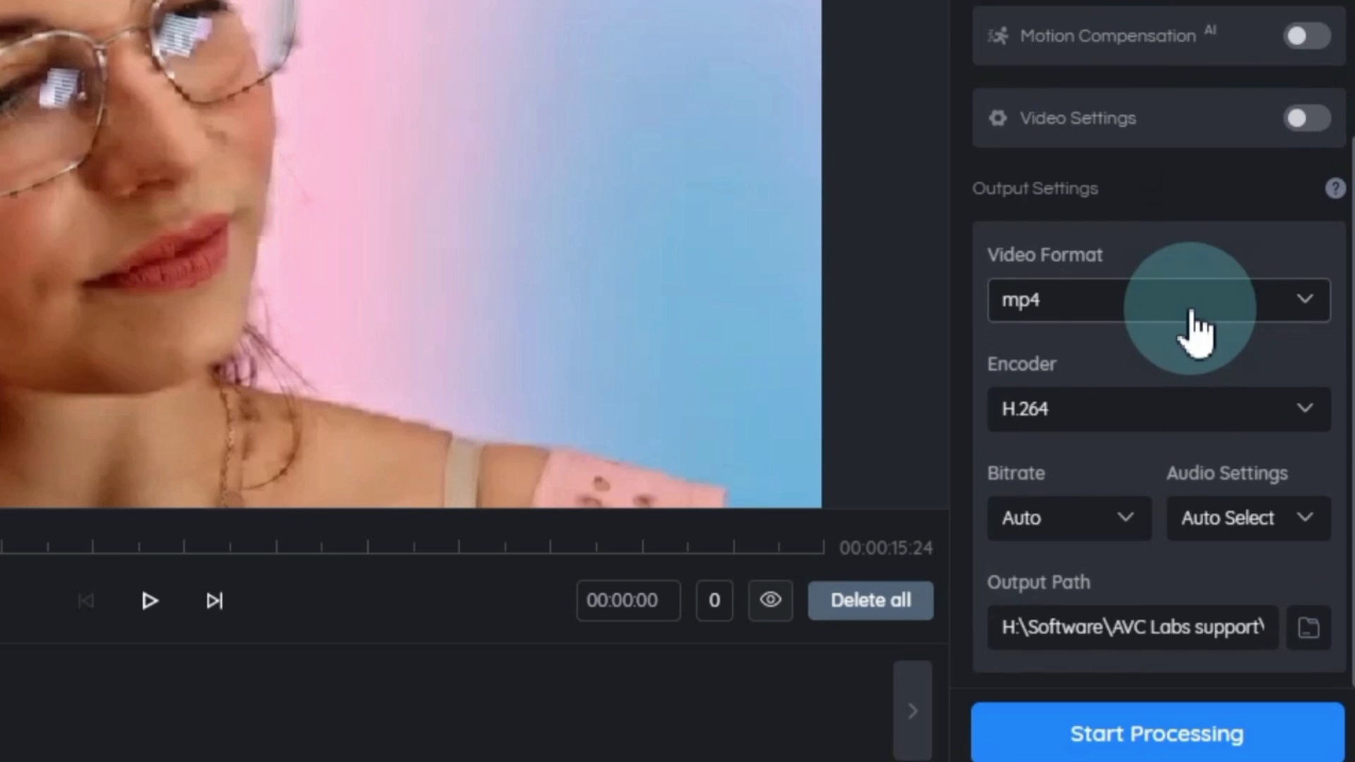
click(1188, 309)
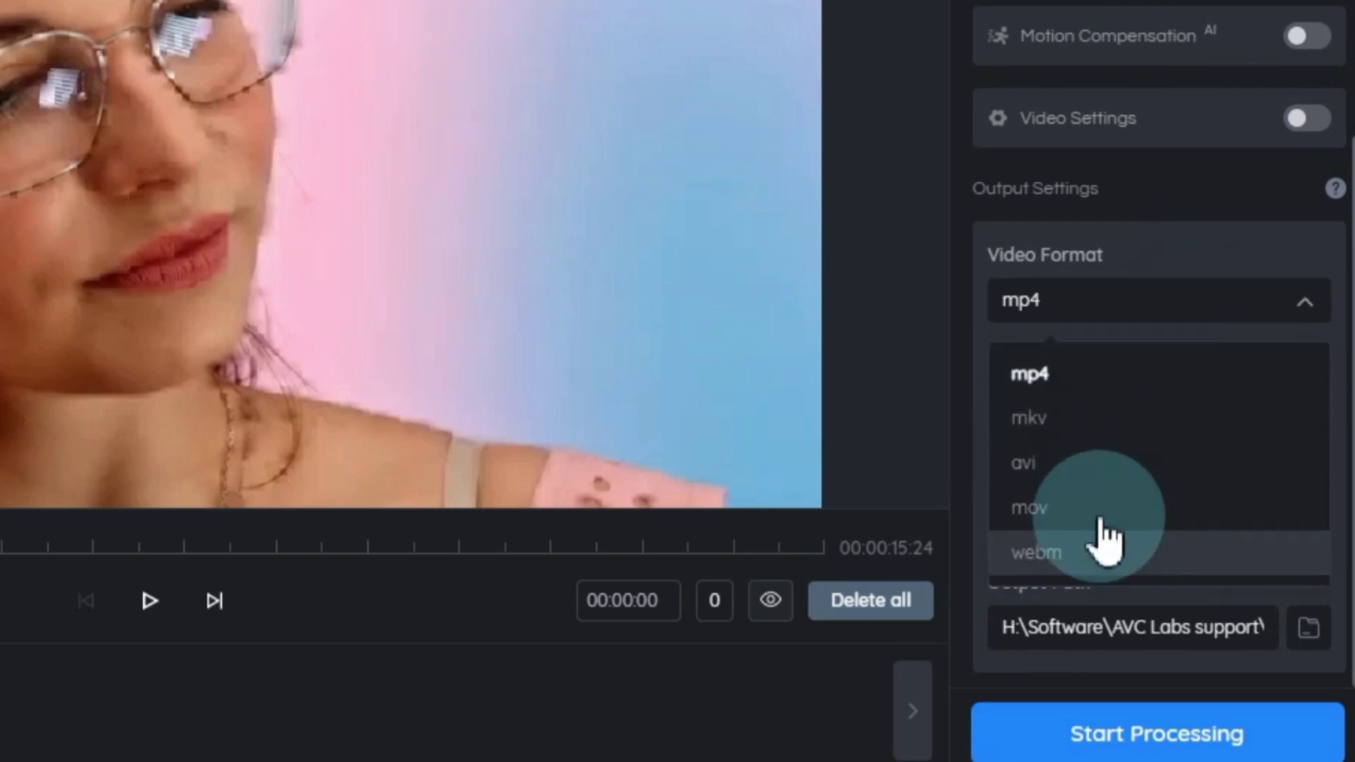
click(1101, 373)
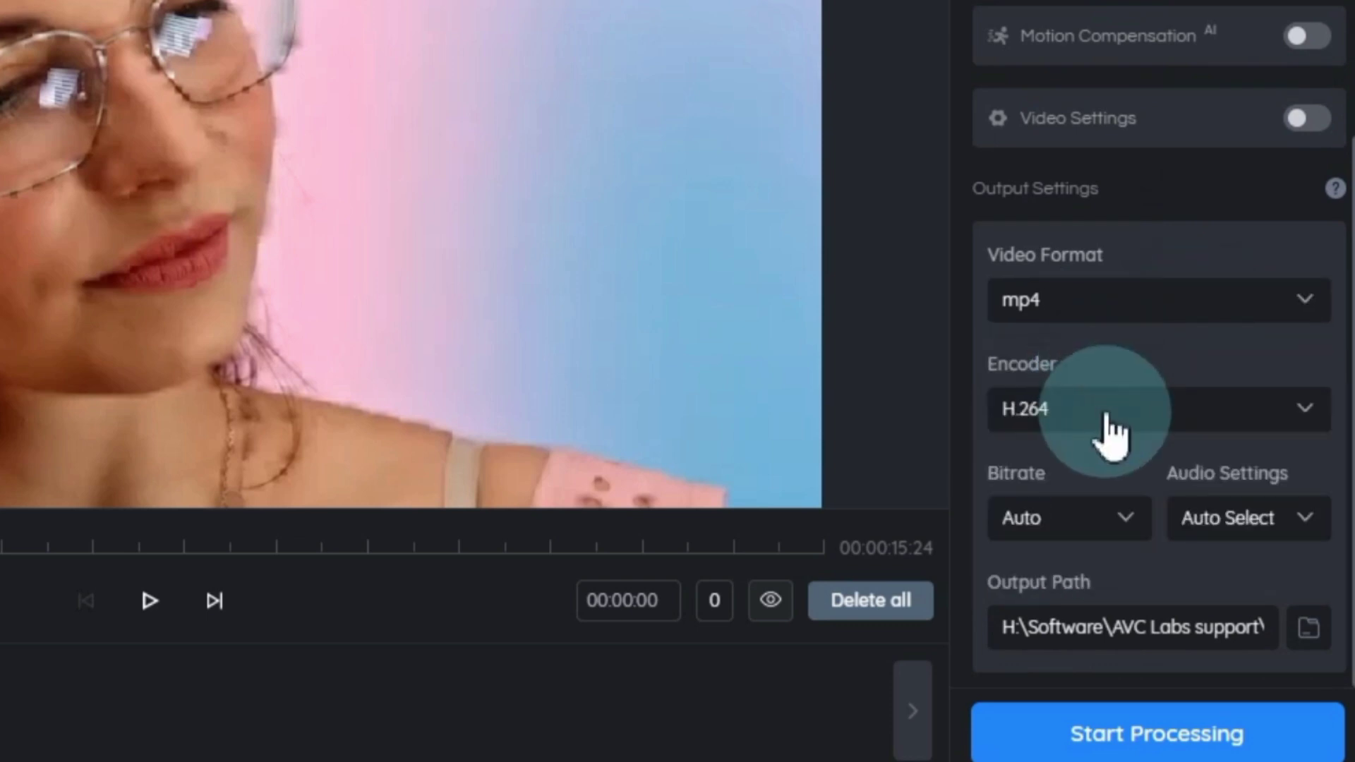
Keep the H.264 encoder, Auto bitrate and Auto Select audio.
click(1112, 424)
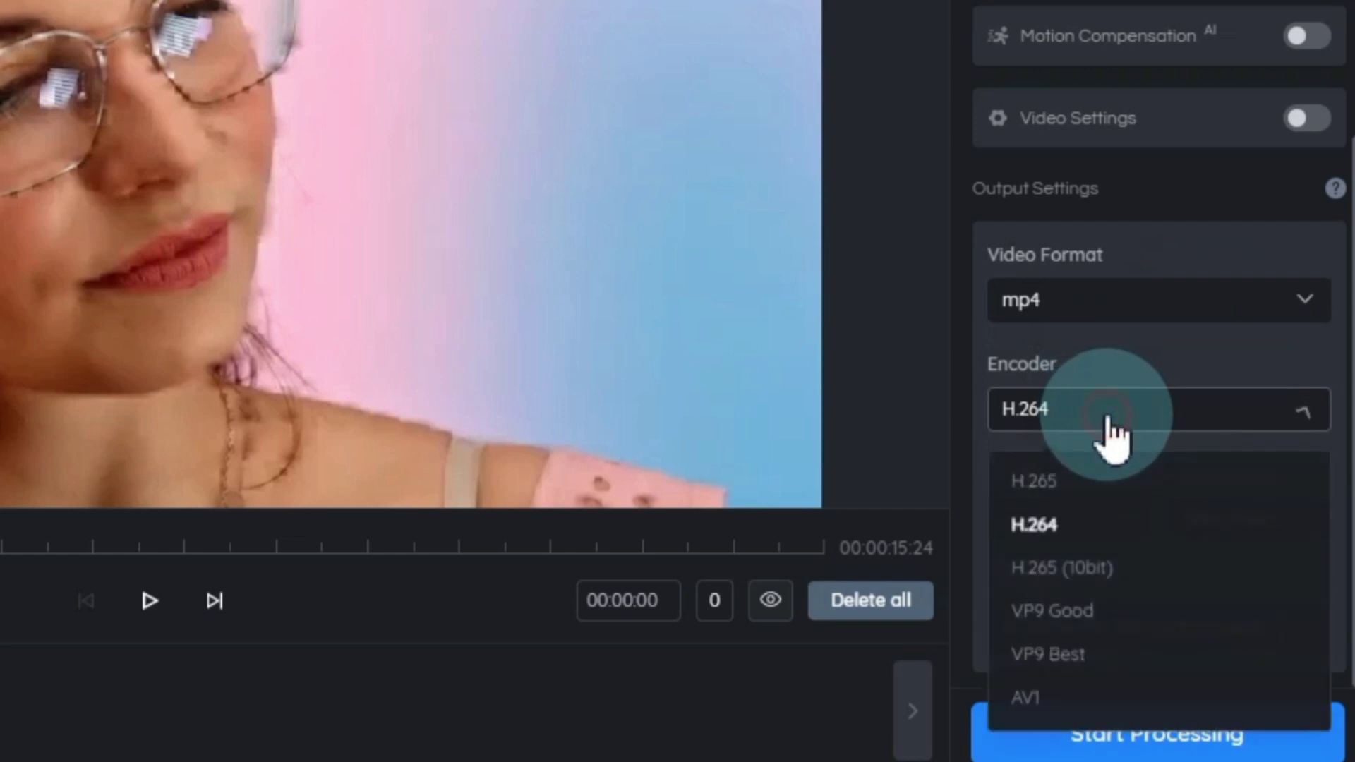
click(1072, 553)
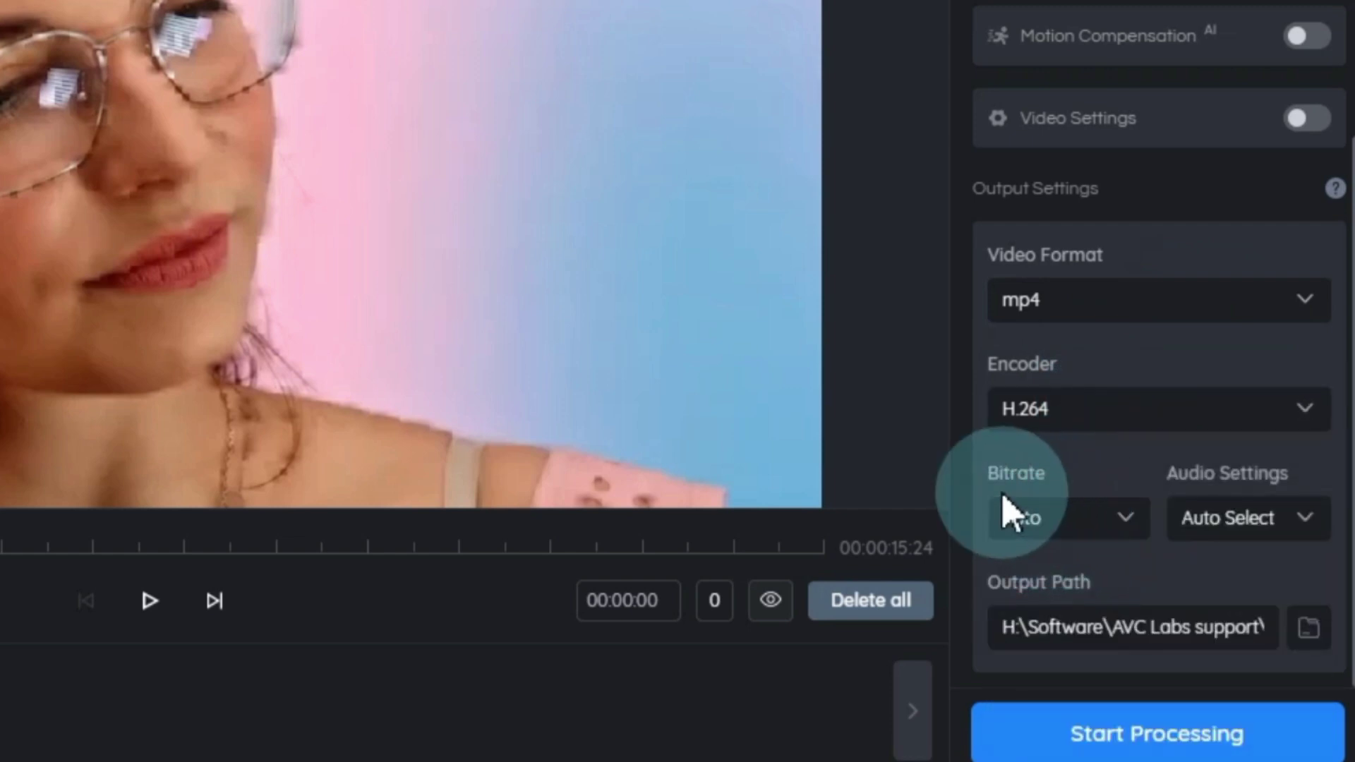
click(1057, 534)
click(1059, 535)
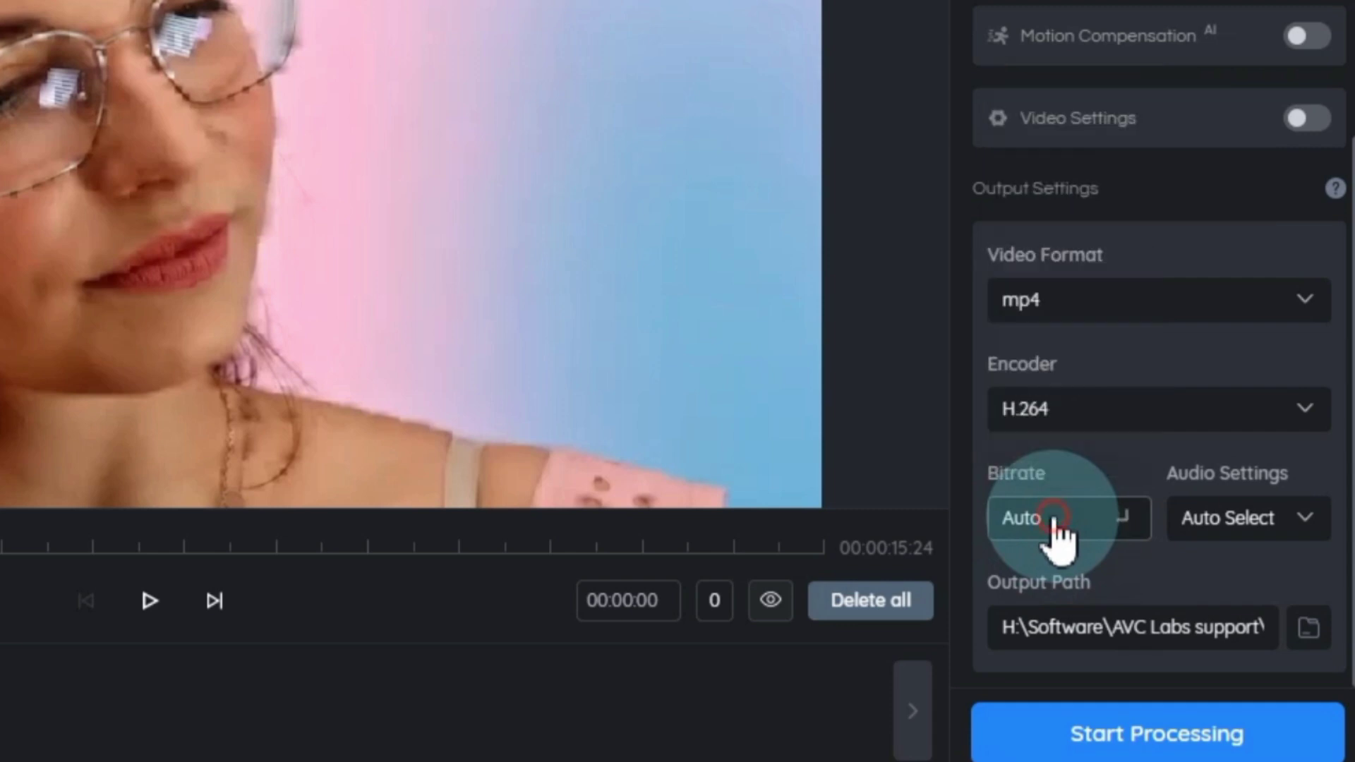
click(1222, 535)
click(1234, 583)
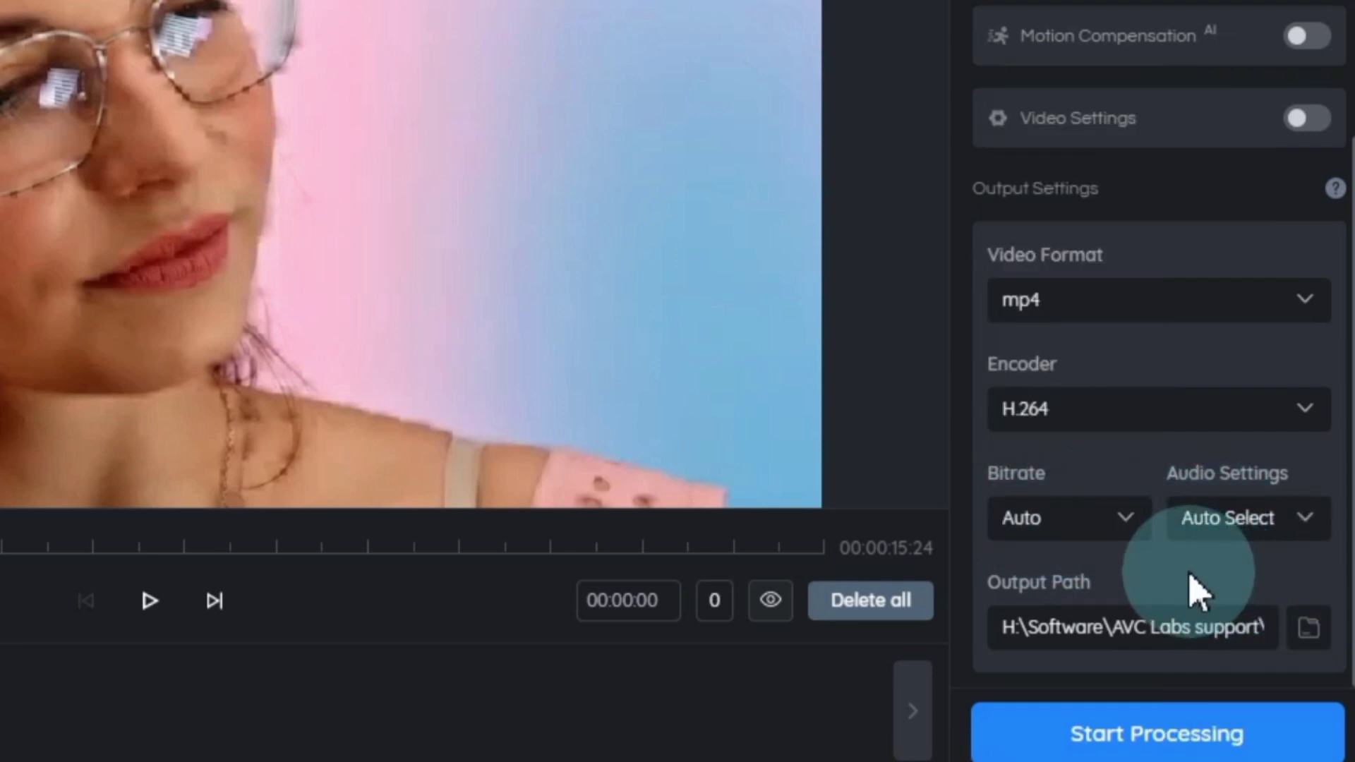
Leave the output folder unchanged and bring up the Add dialog listing video.mp4.
click(1308, 630)
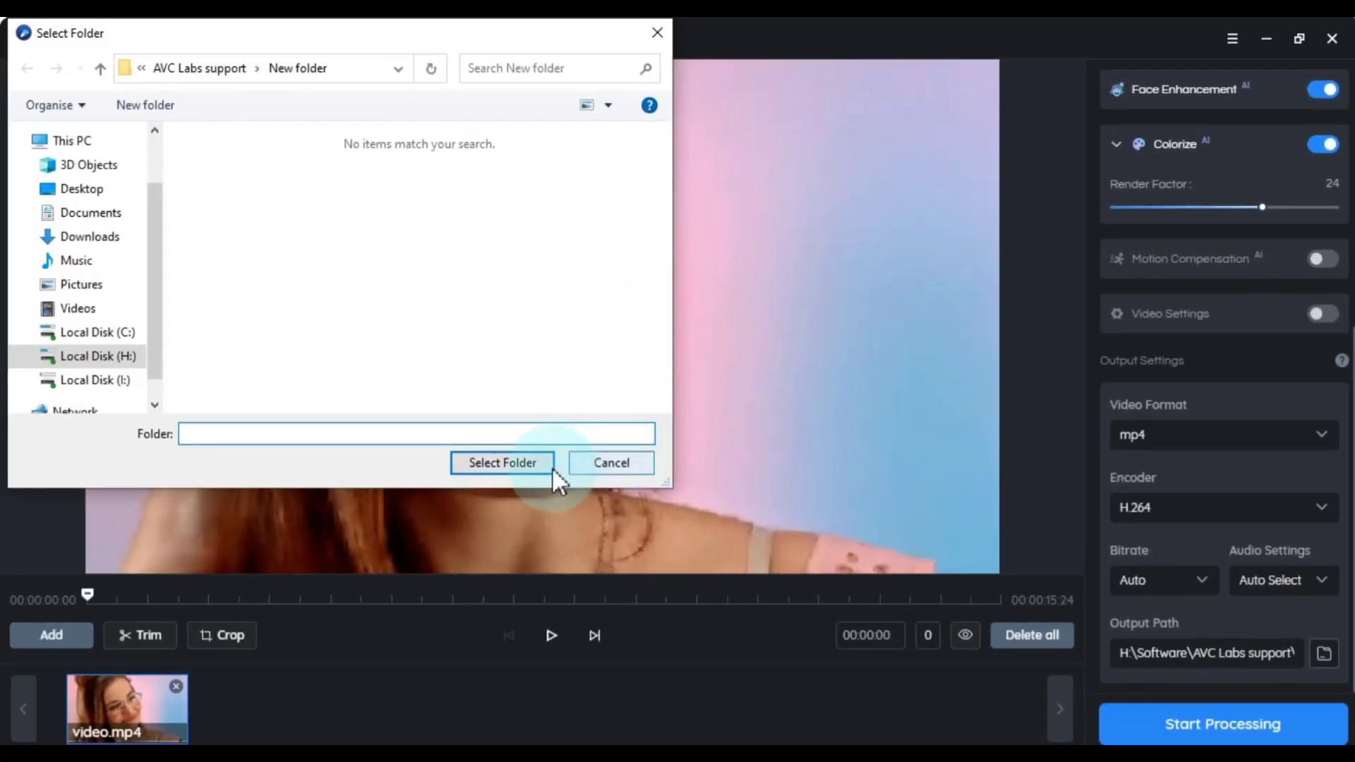
click(551, 468)
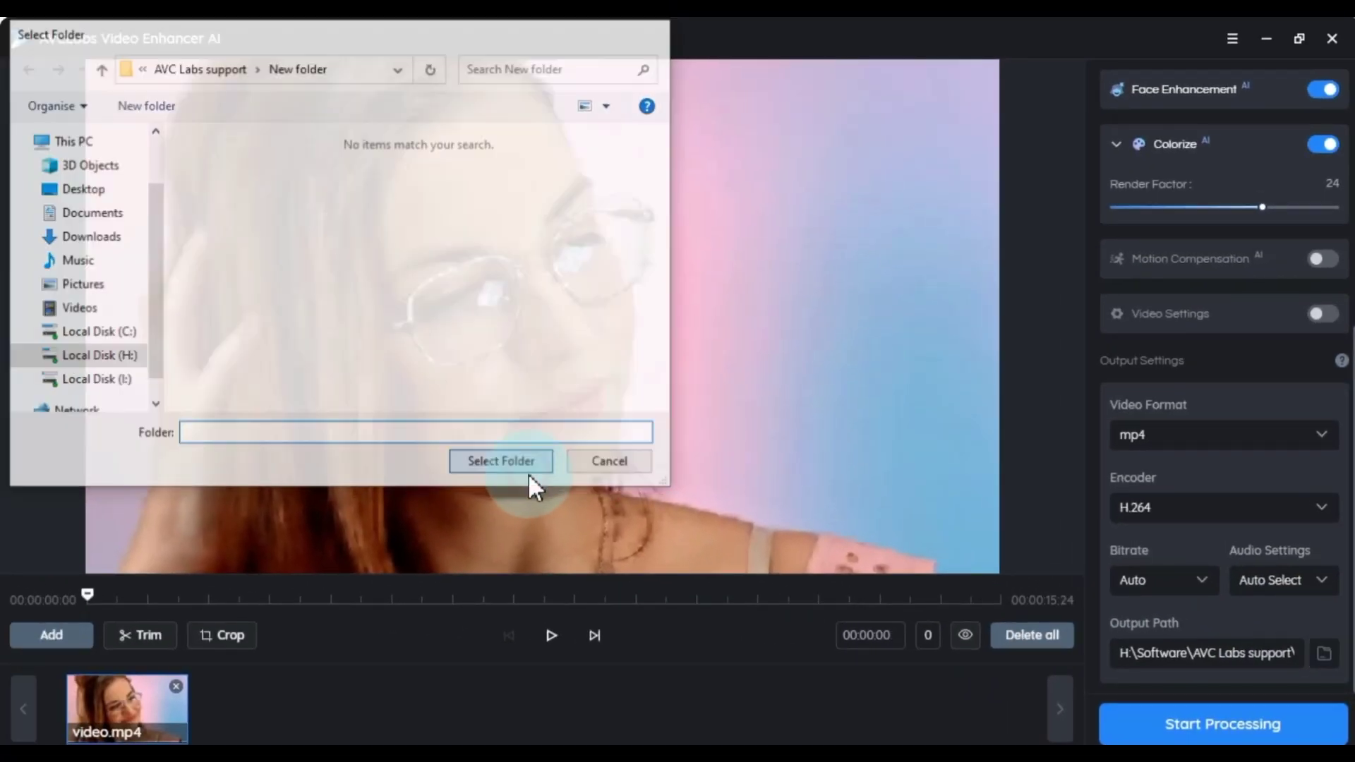
scroll(1293, 640, up, 2)
scroll(1293, 640, up, 3)
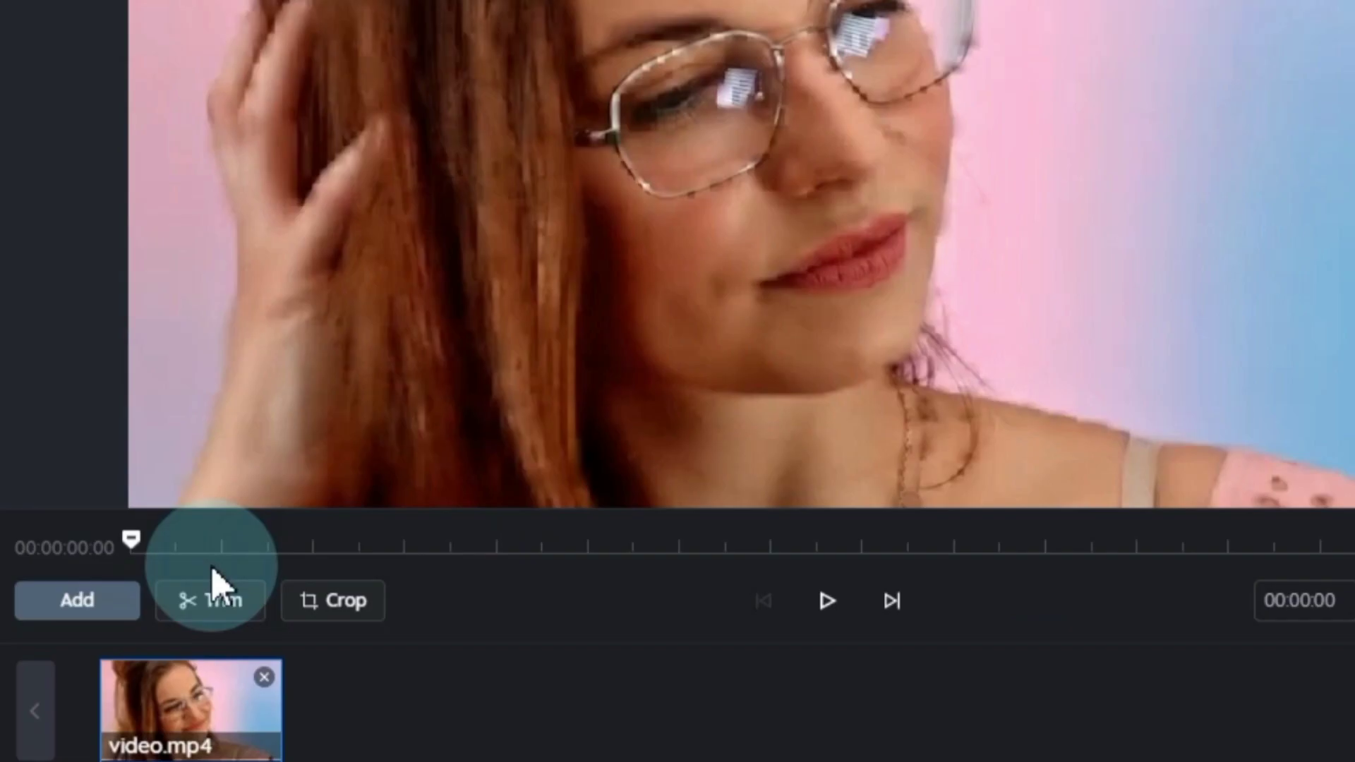
click(64, 624)
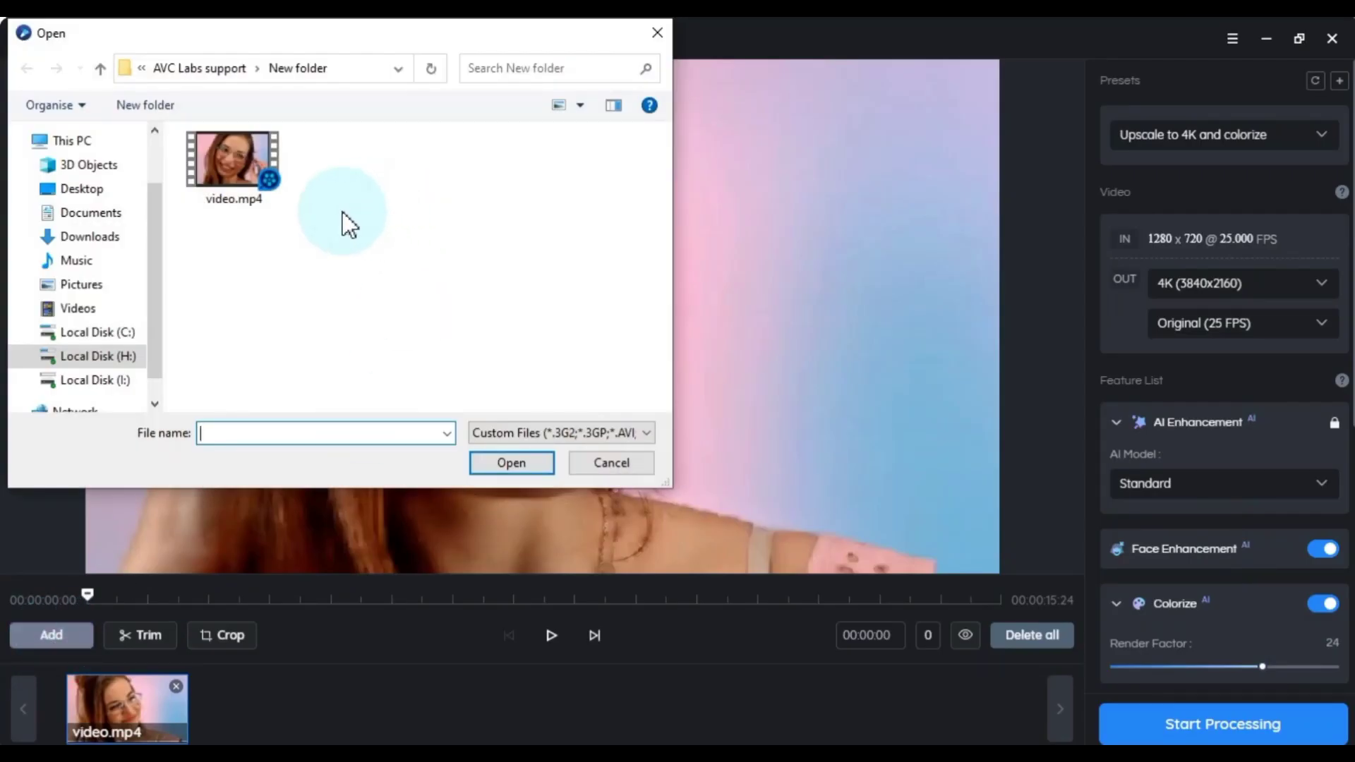
Dismiss the Open dialog and trim video.mp4 to end at 00:00:07:12.
click(614, 463)
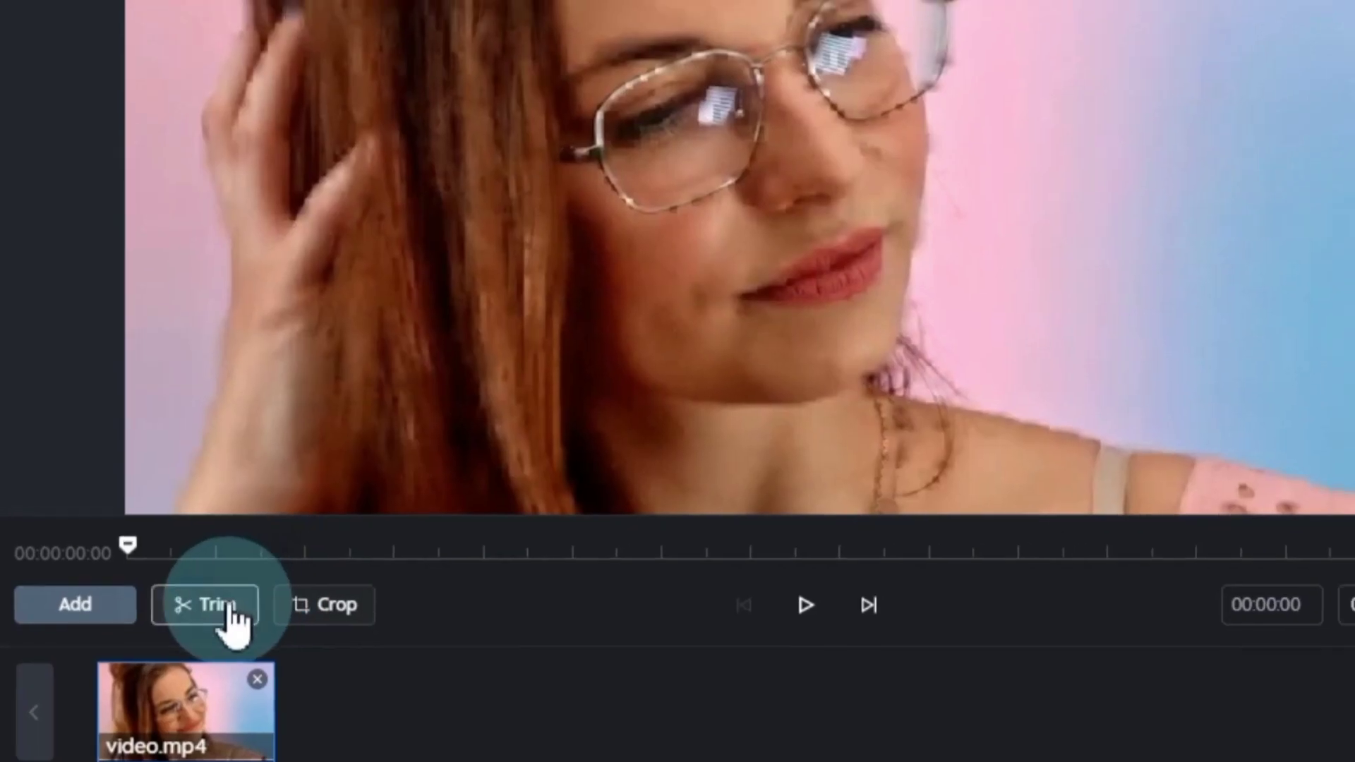
click(260, 606)
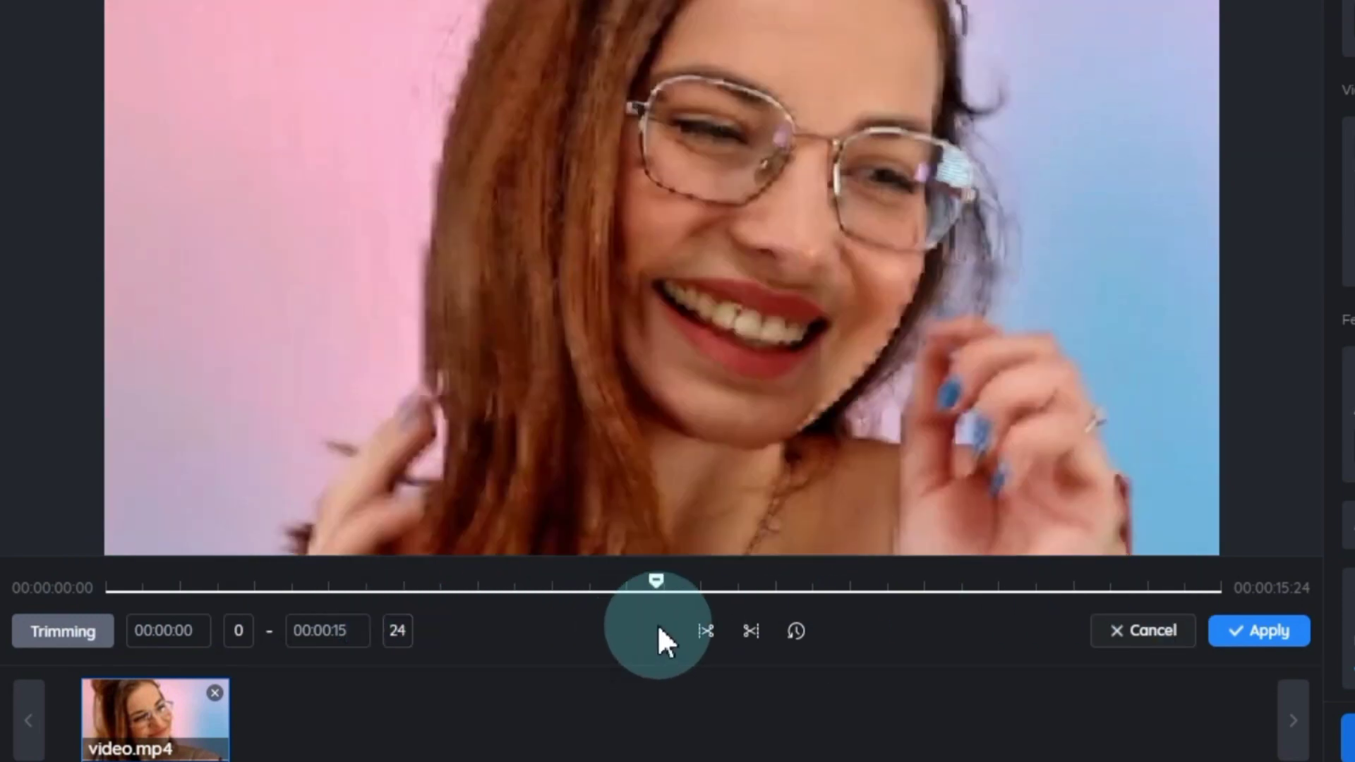
drag(641, 582, 103, 600)
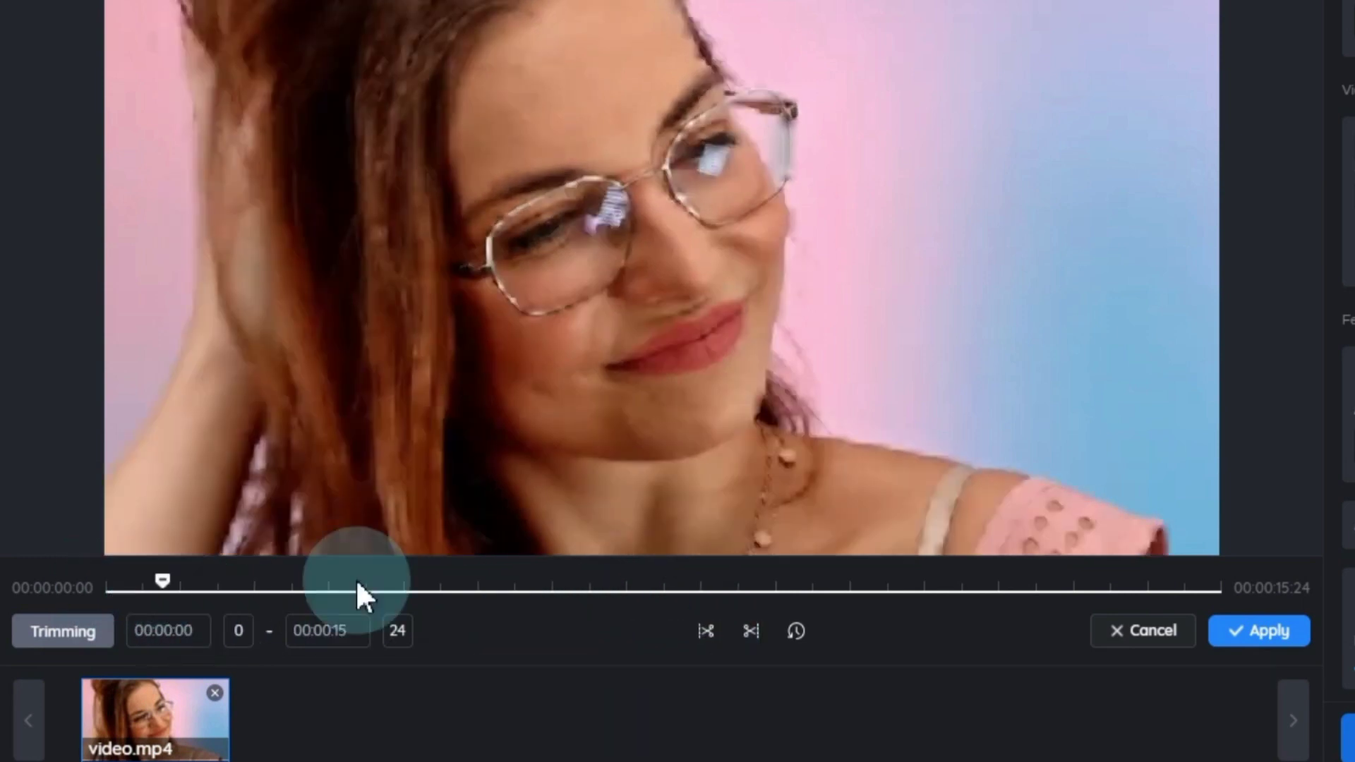
click(175, 575)
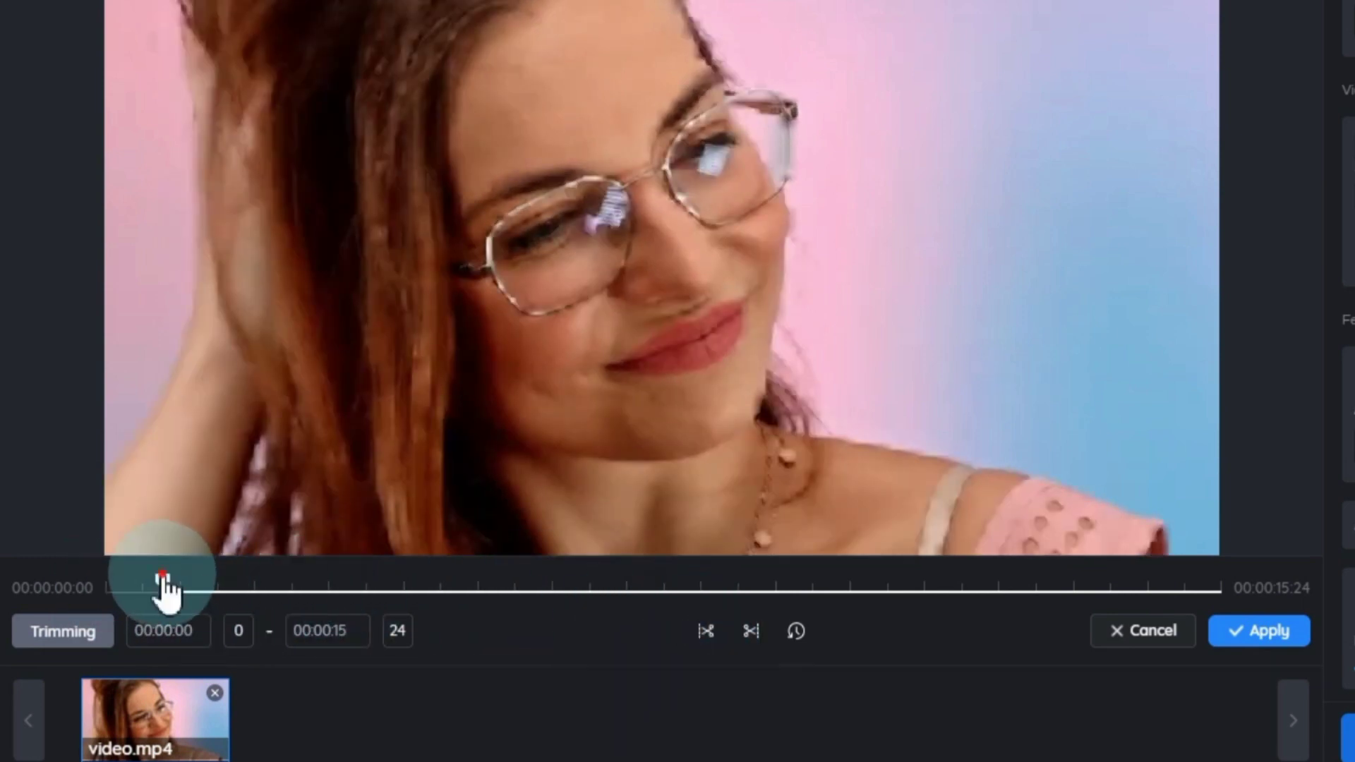
drag(163, 593, 632, 590)
click(758, 635)
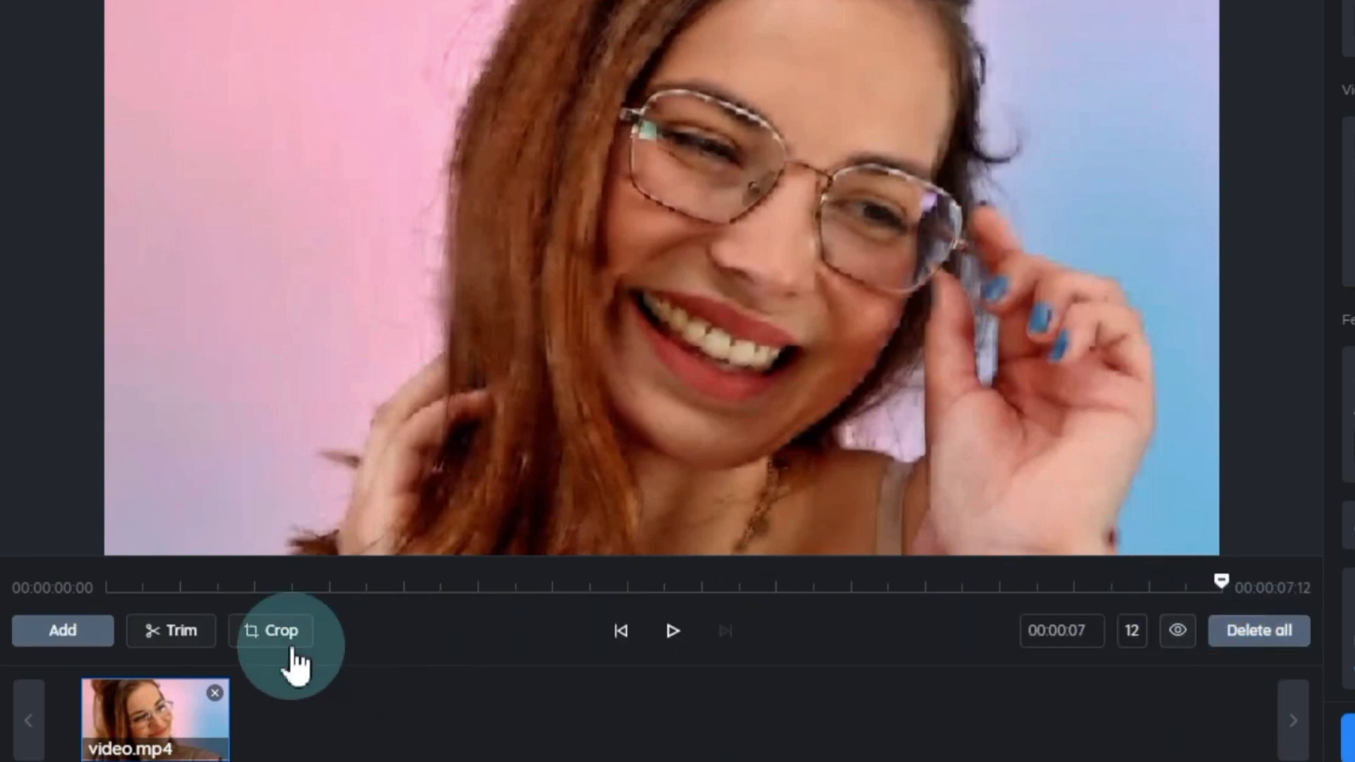
Lock the crop to the Original ratio and stretch it over the full frame.
click(274, 637)
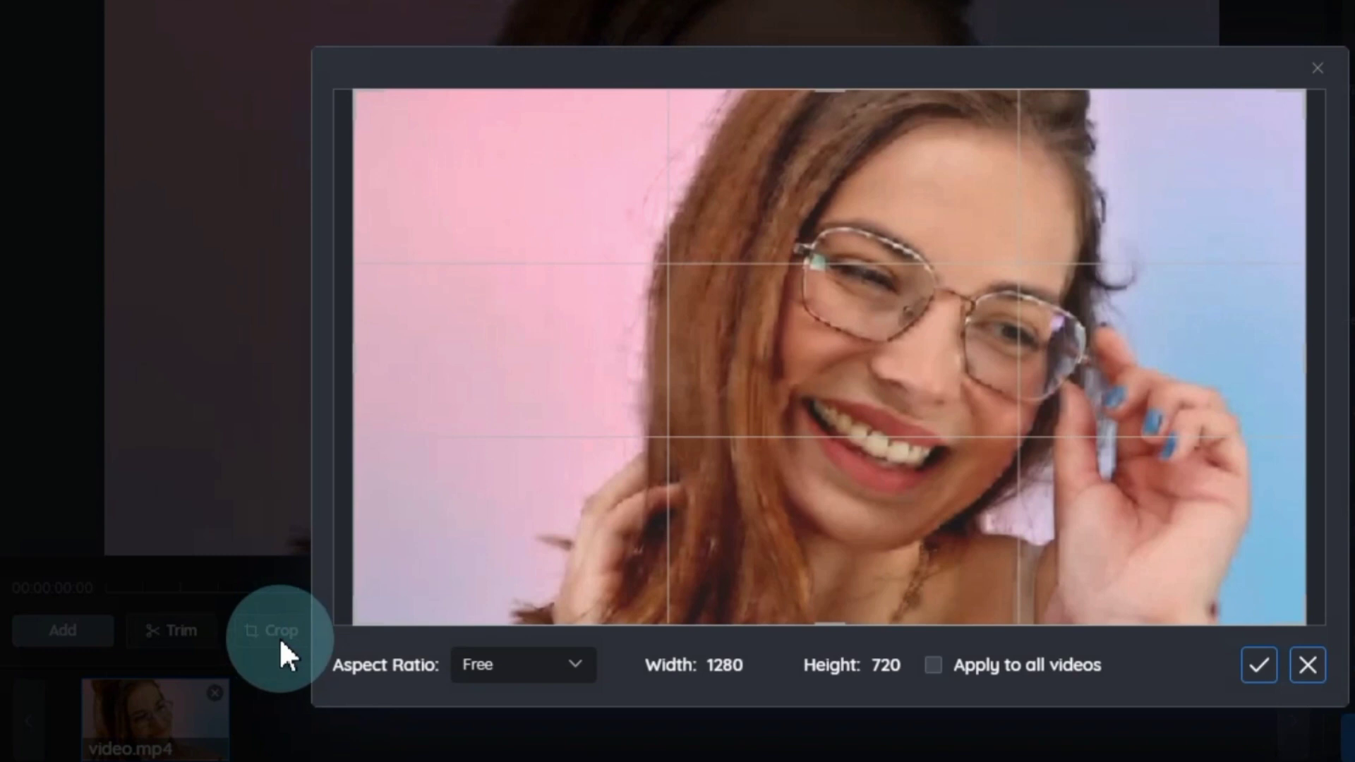
click(557, 665)
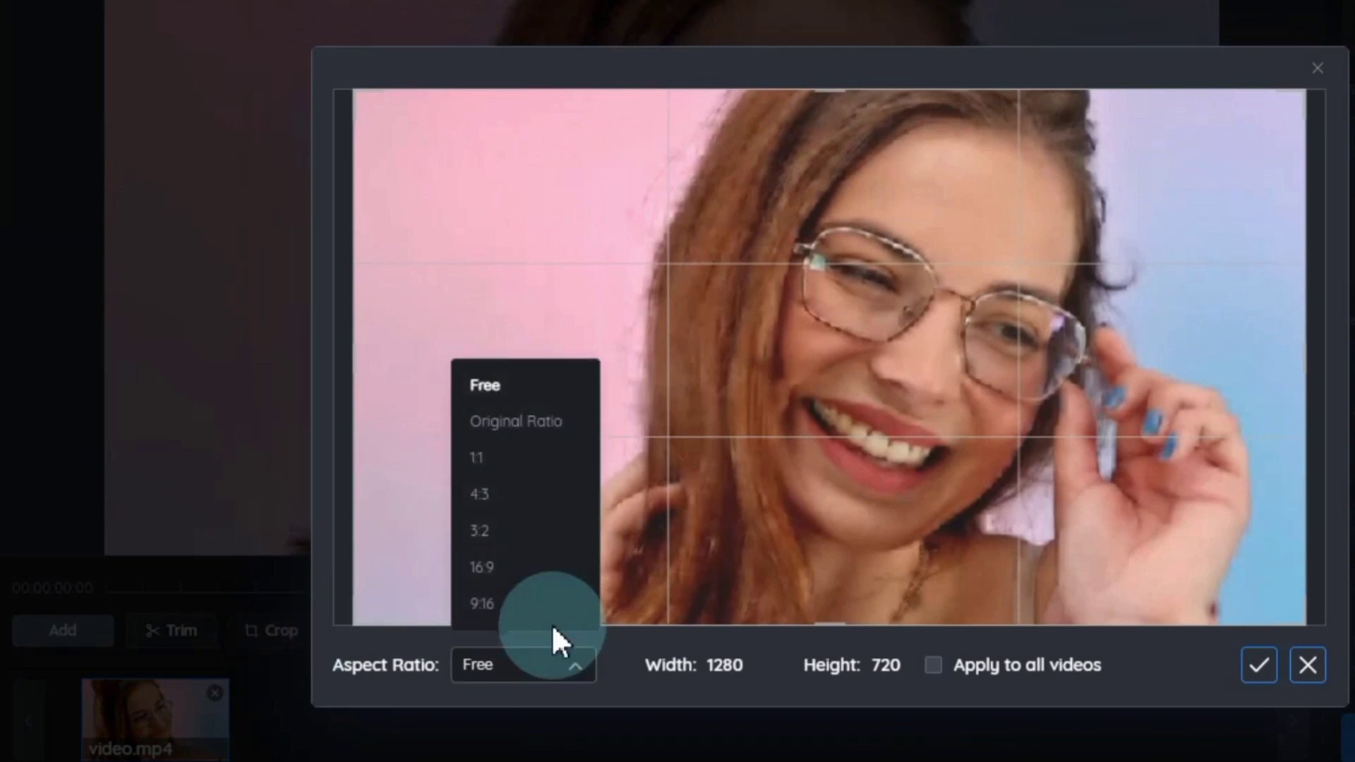
click(522, 429)
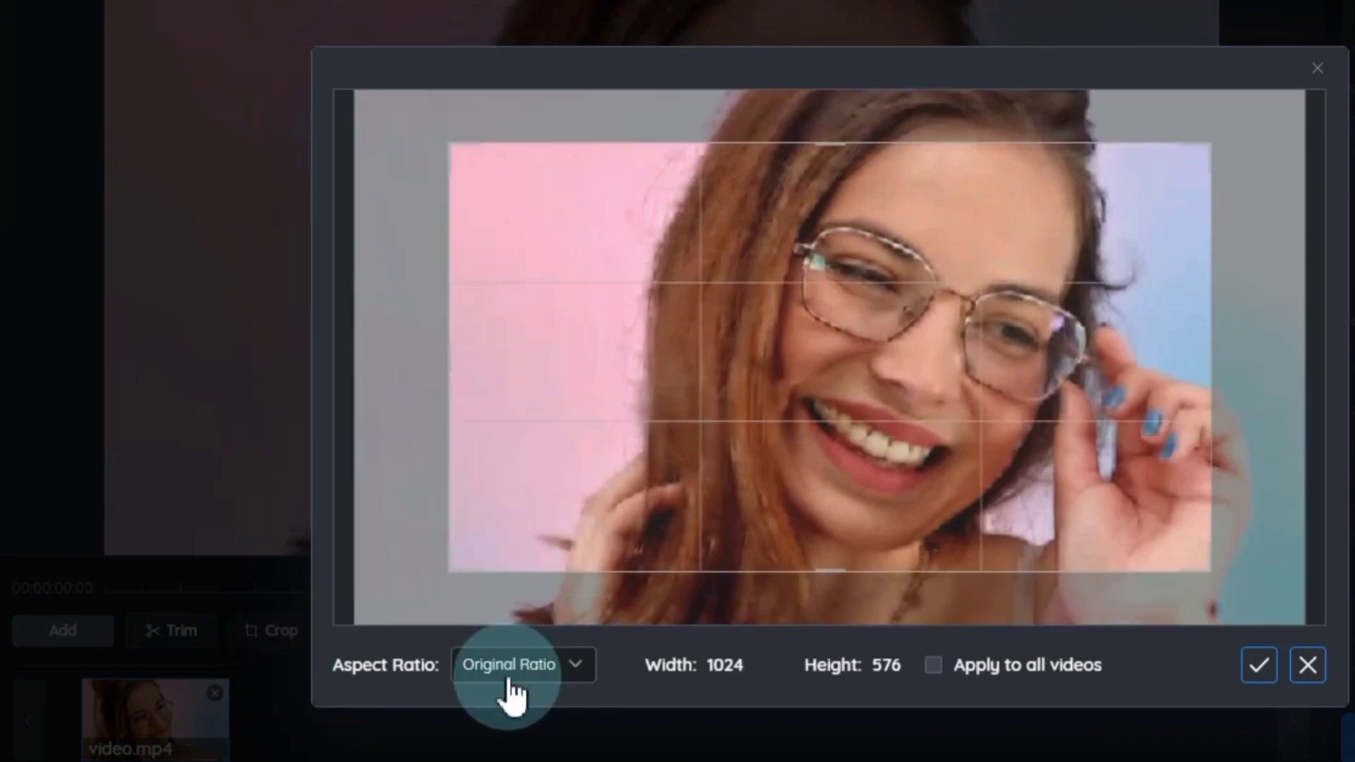
drag(463, 566, 302, 666)
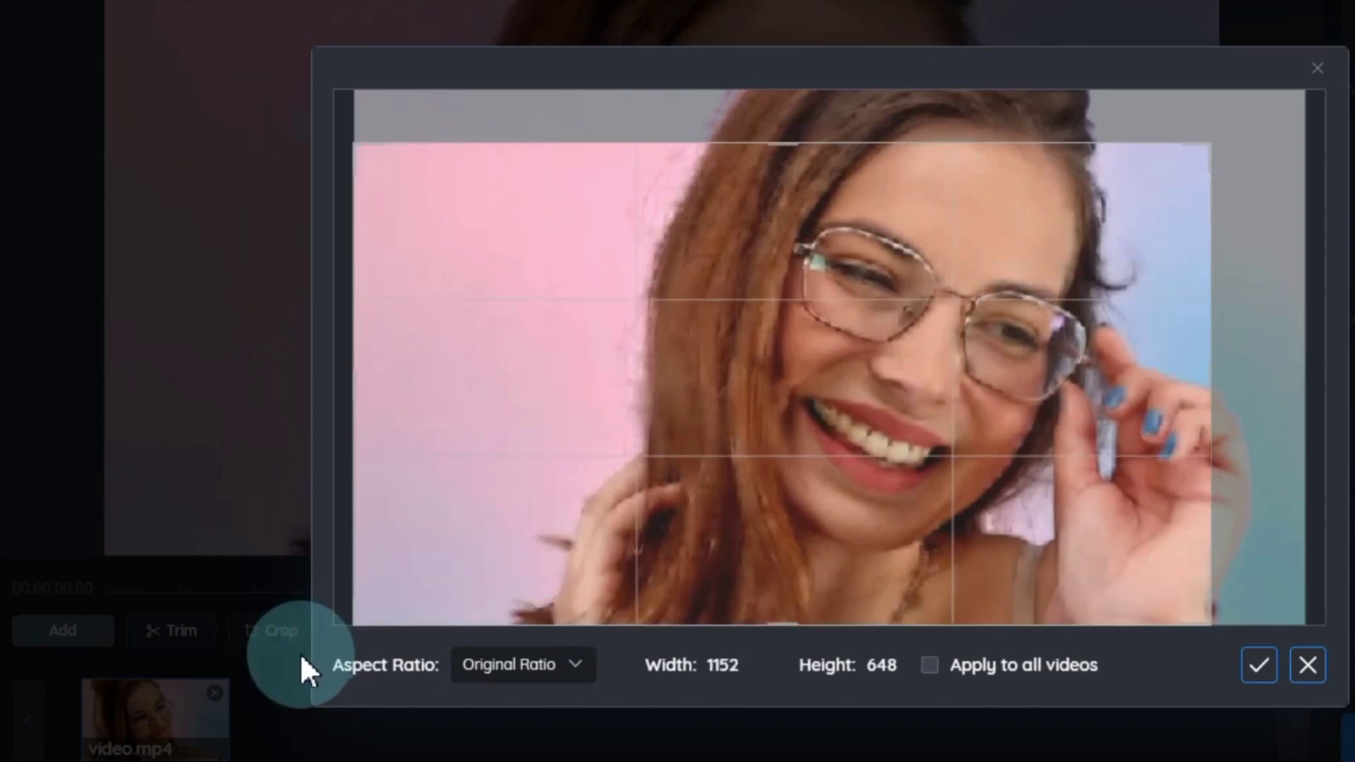
drag(1037, 277, 1107, 278)
drag(424, 569, 318, 657)
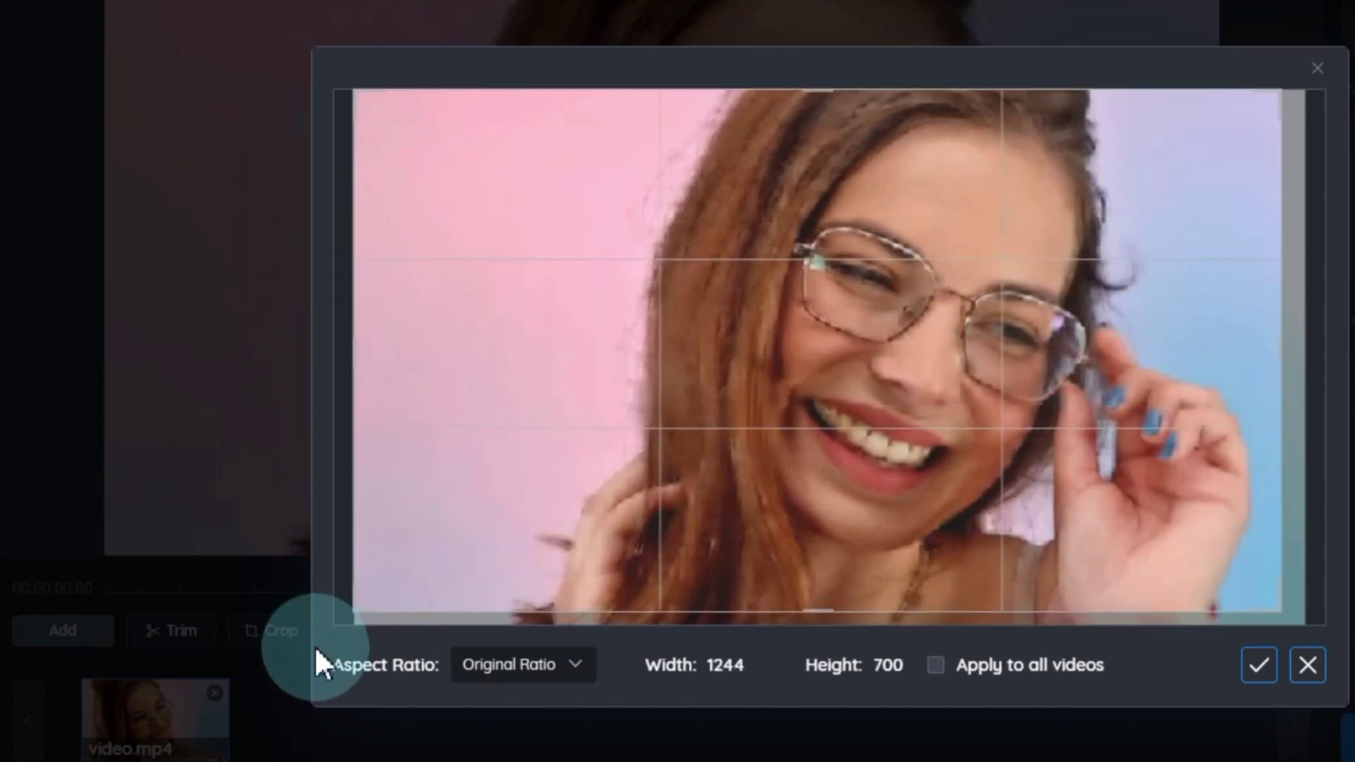
drag(856, 405, 882, 404)
drag(377, 612, 299, 667)
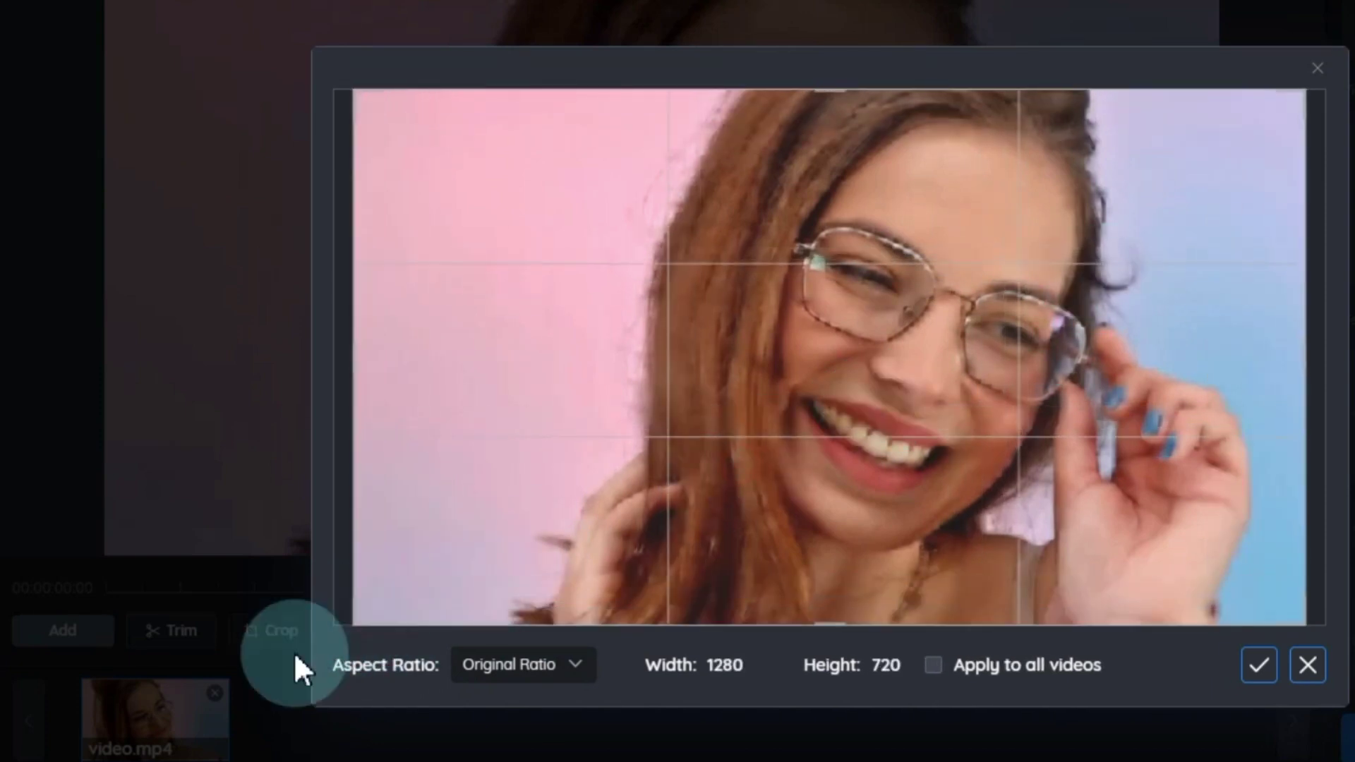
Try 1:1 and 9:16, then apply a 16:9 crop covering the full 1280x720 picture.
click(527, 669)
click(511, 454)
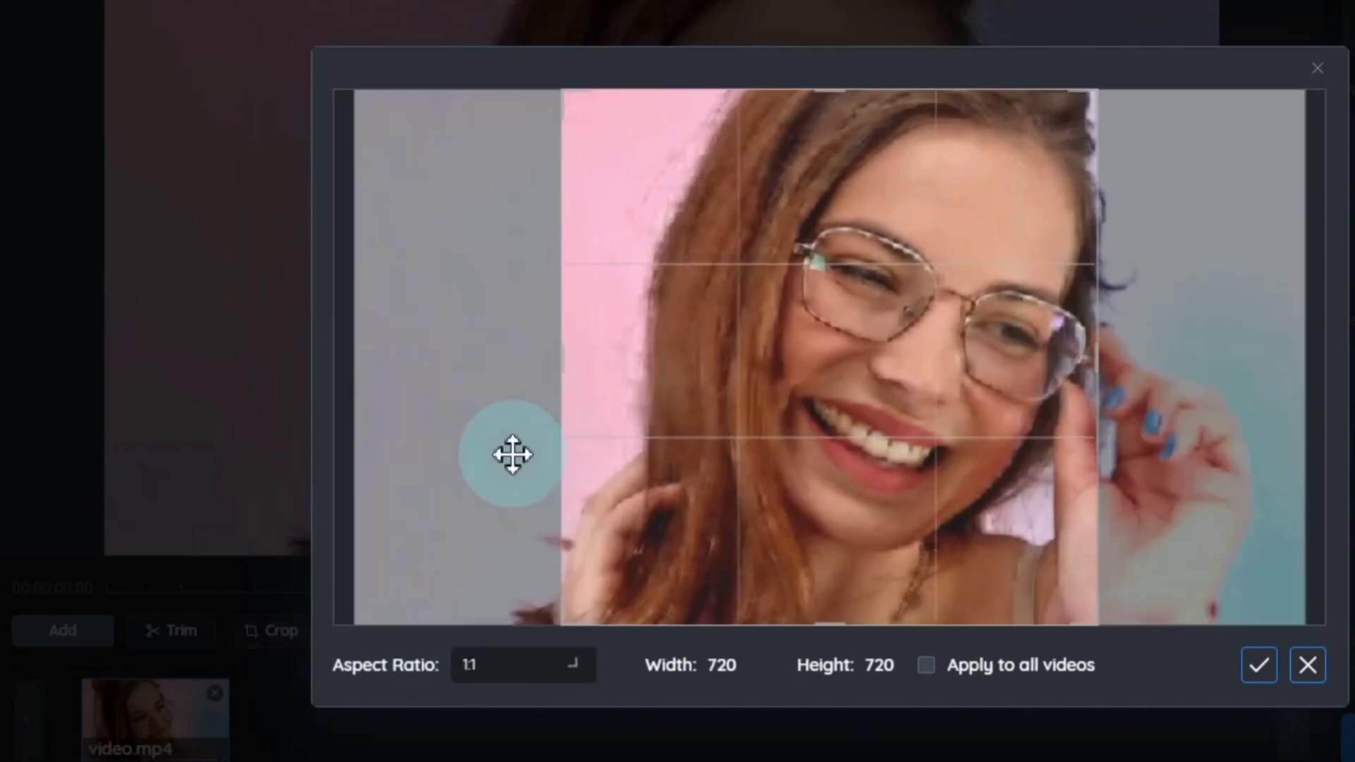
click(490, 667)
click(513, 614)
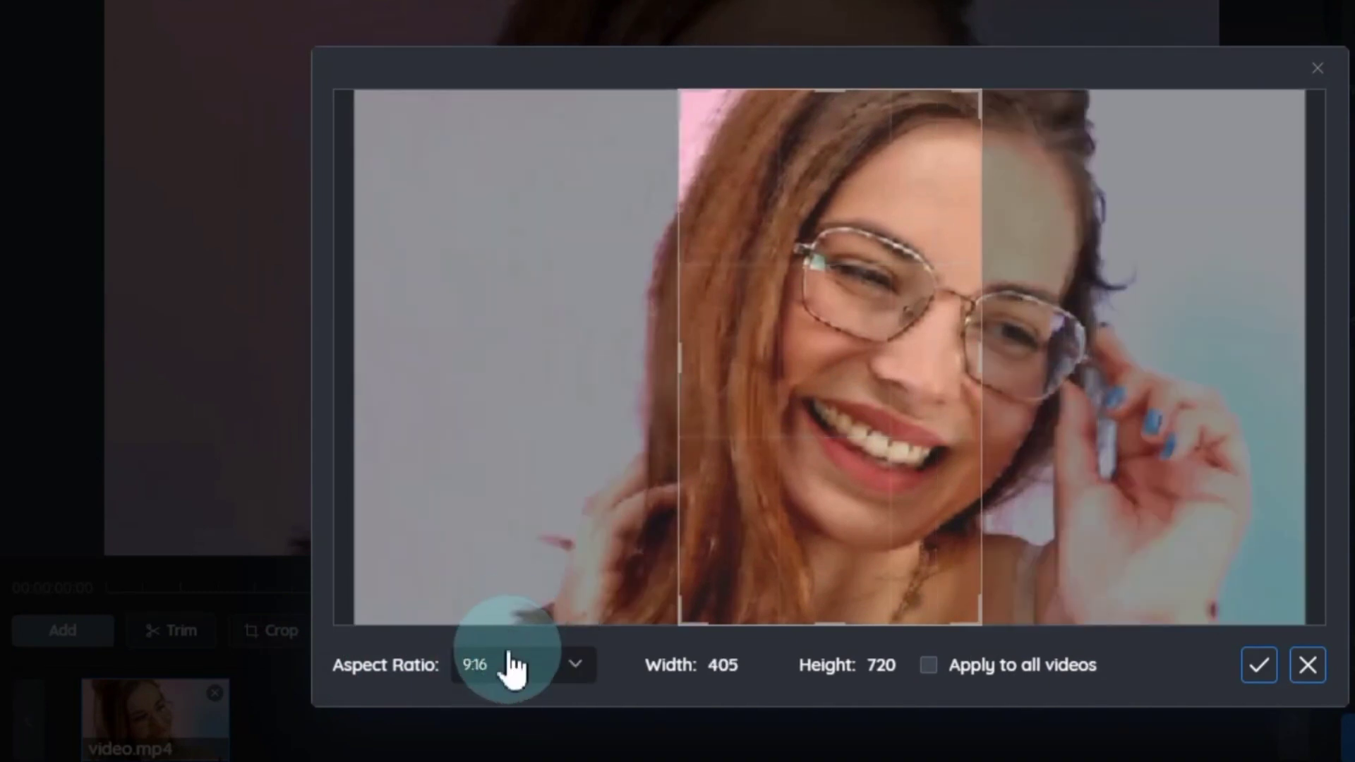
click(511, 667)
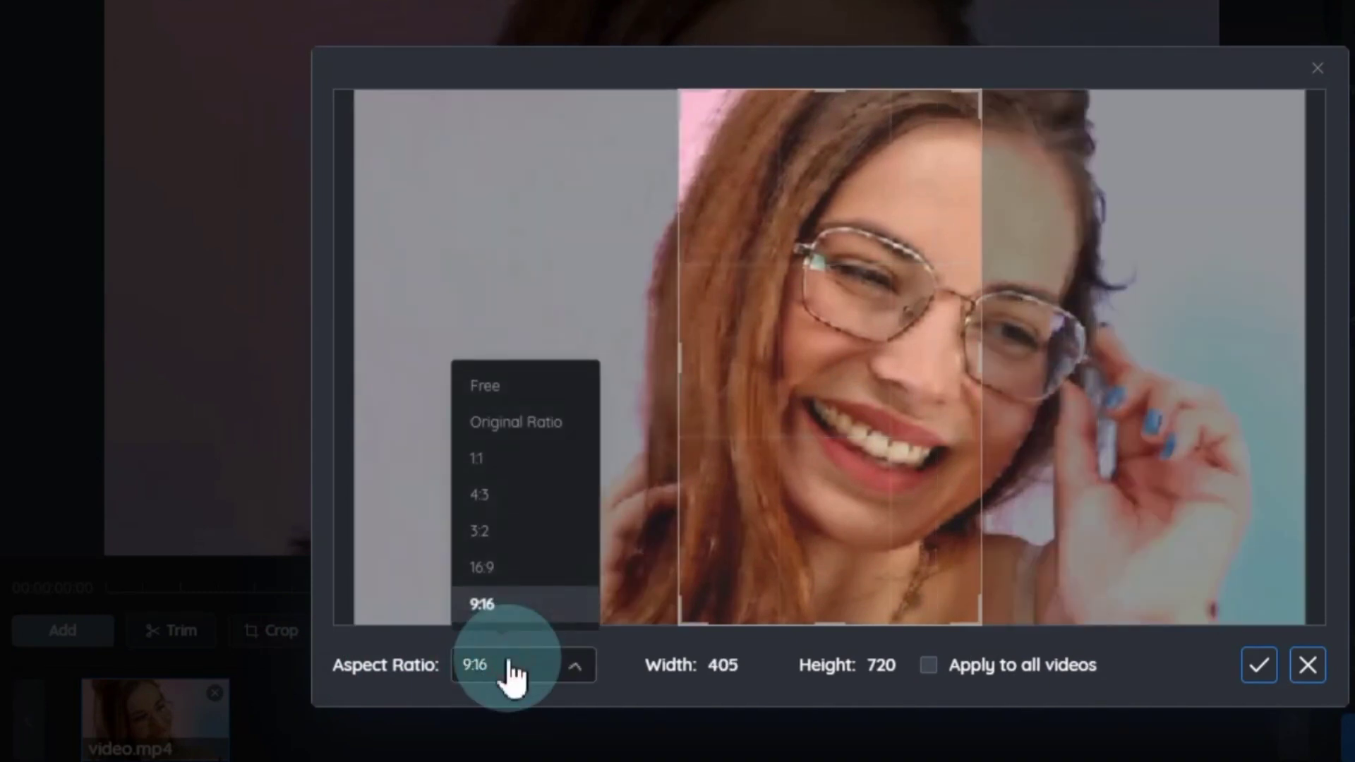
click(530, 568)
drag(621, 489, 940, 257)
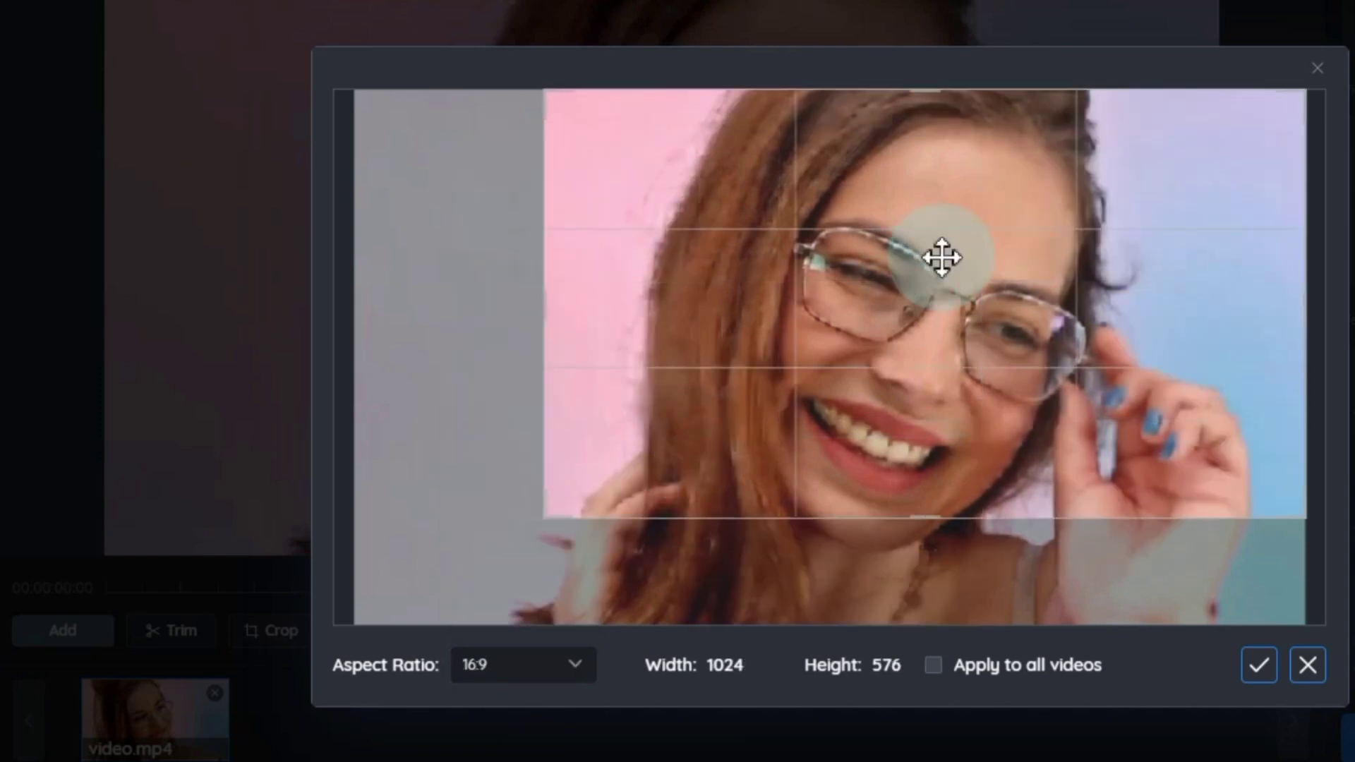
drag(529, 527, 294, 688)
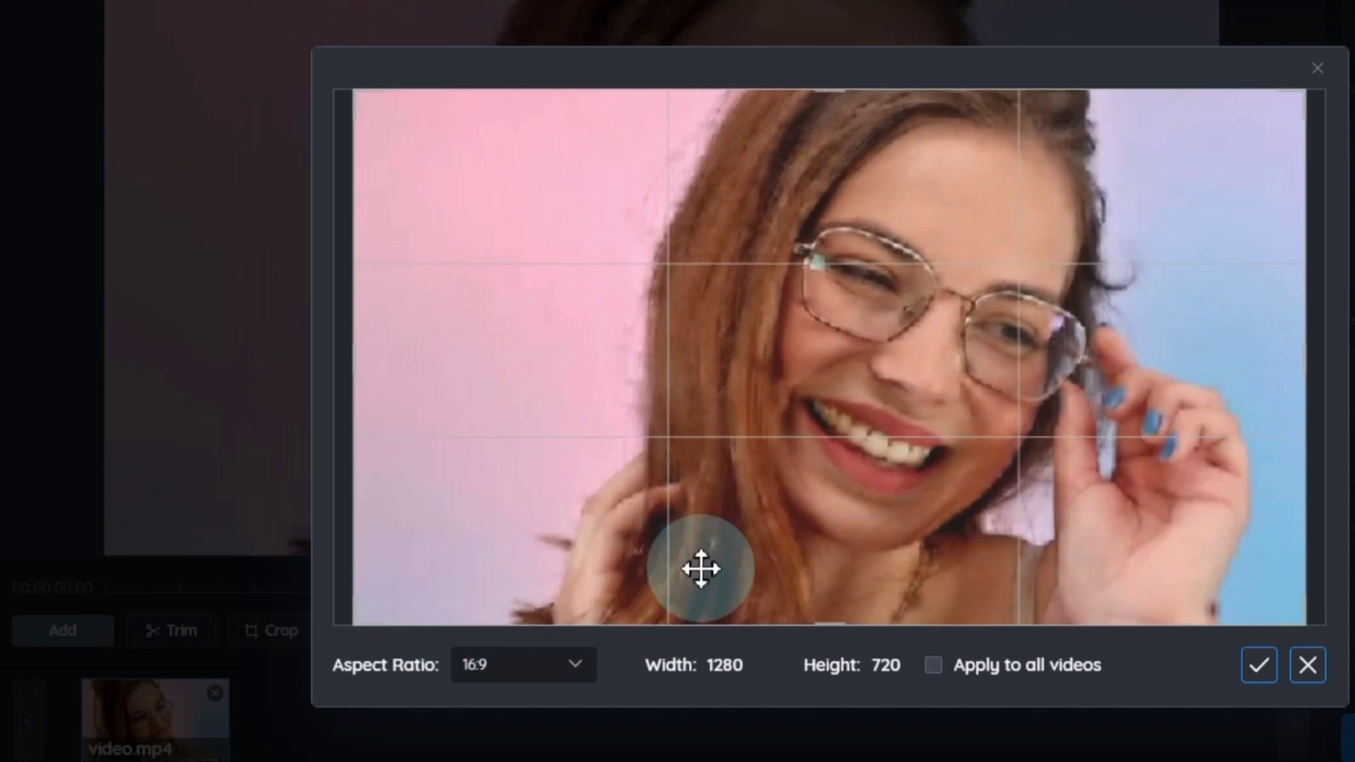
click(1256, 667)
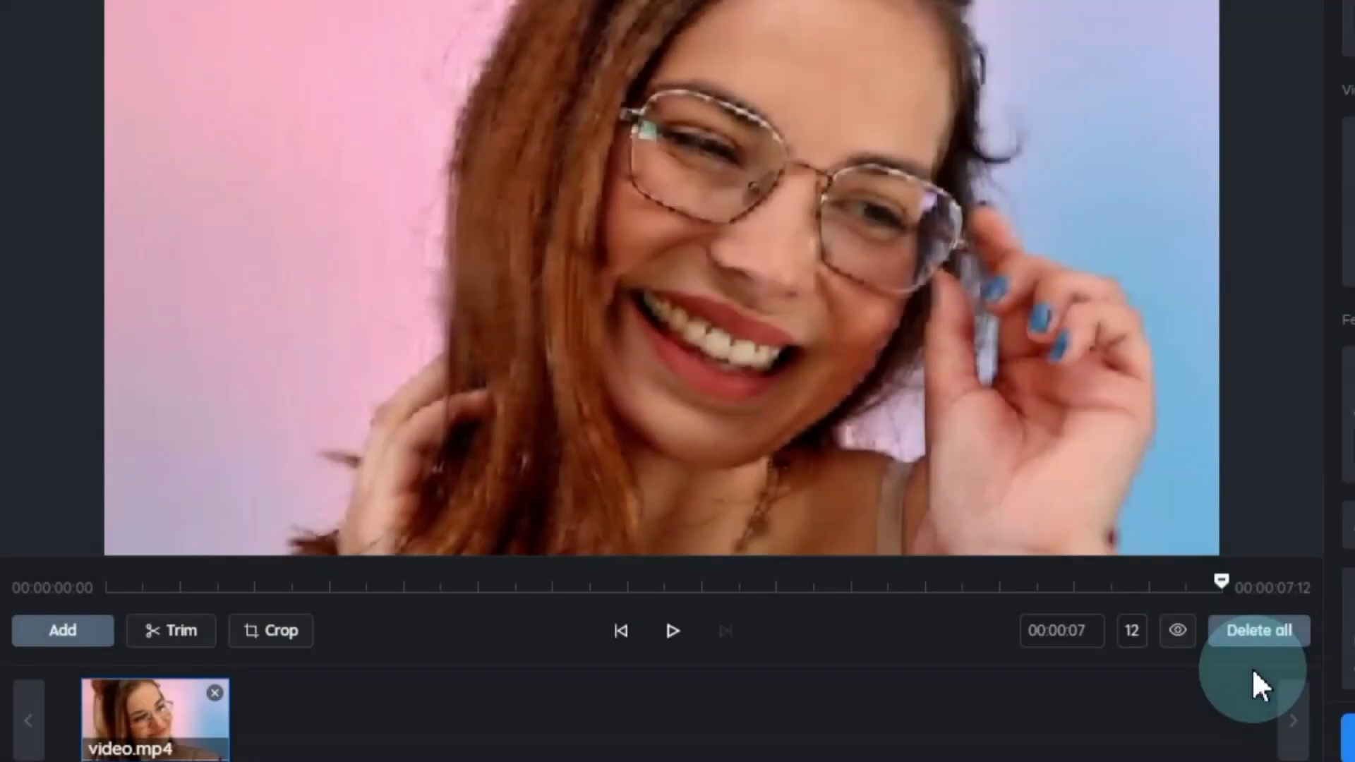
click(675, 633)
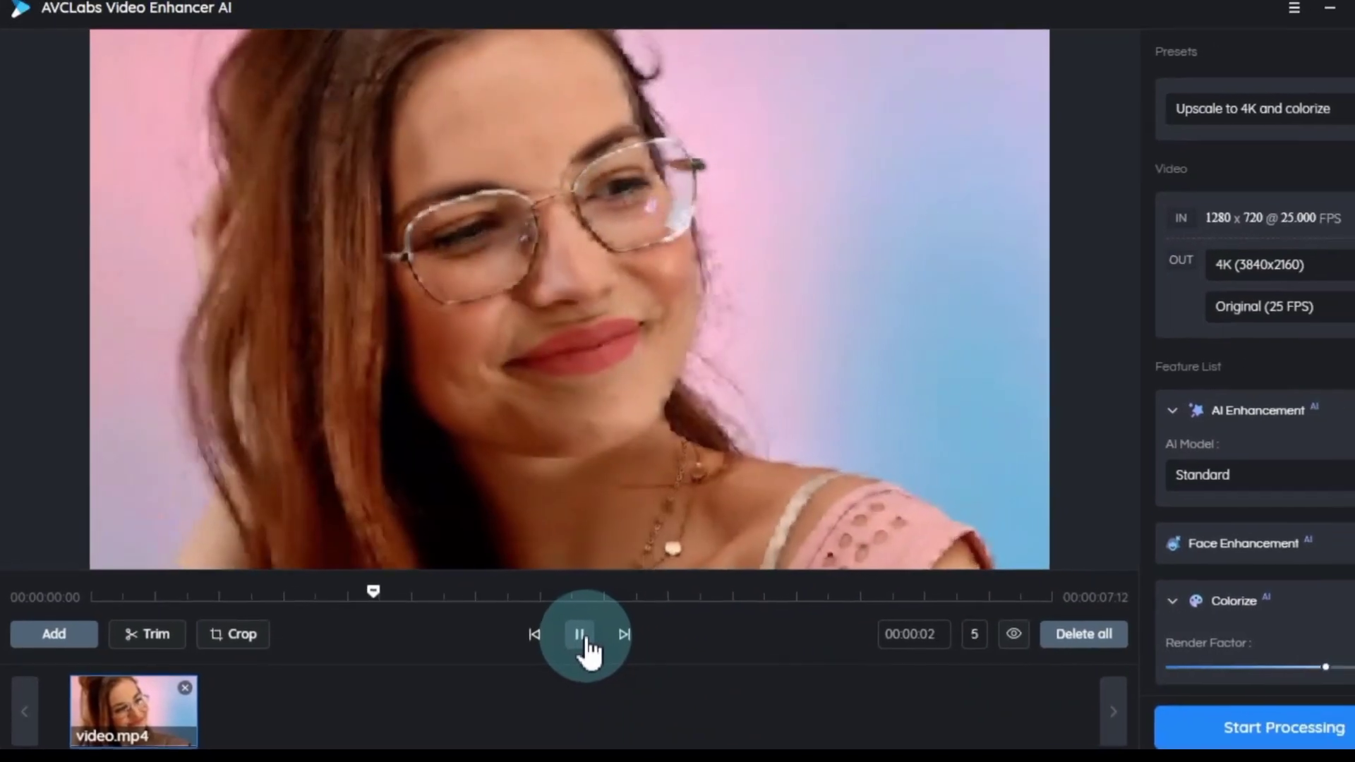
click(582, 637)
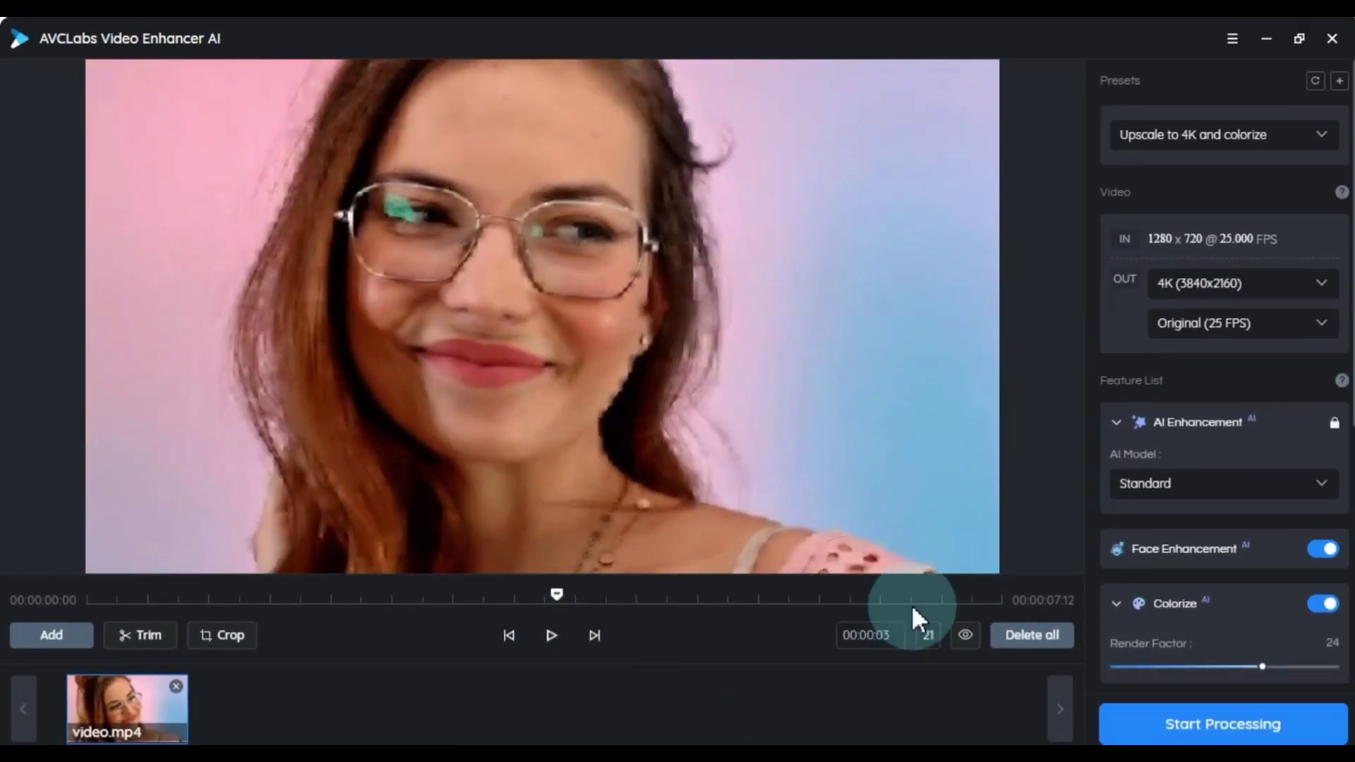
click(965, 639)
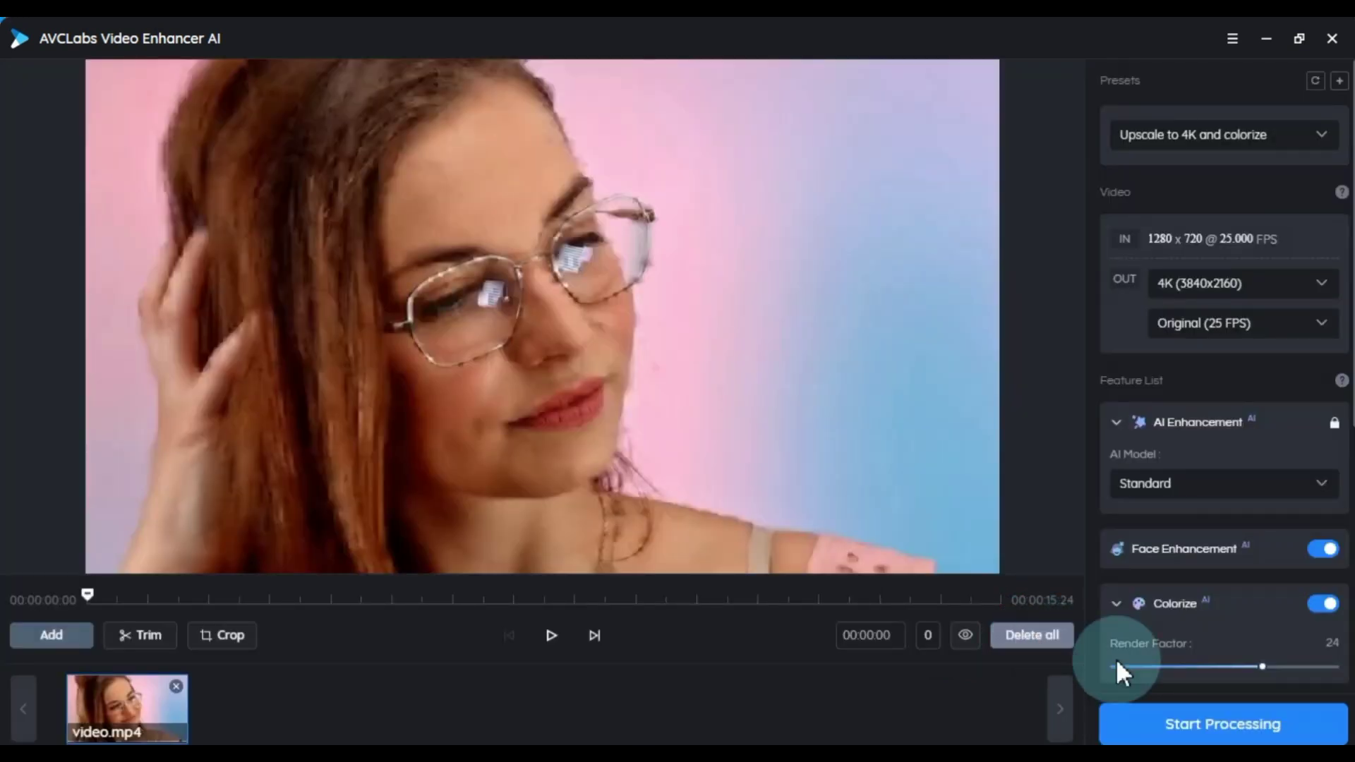
Start the 4K enhancement and show the before/after previews at 1:1 actual size.
click(1215, 726)
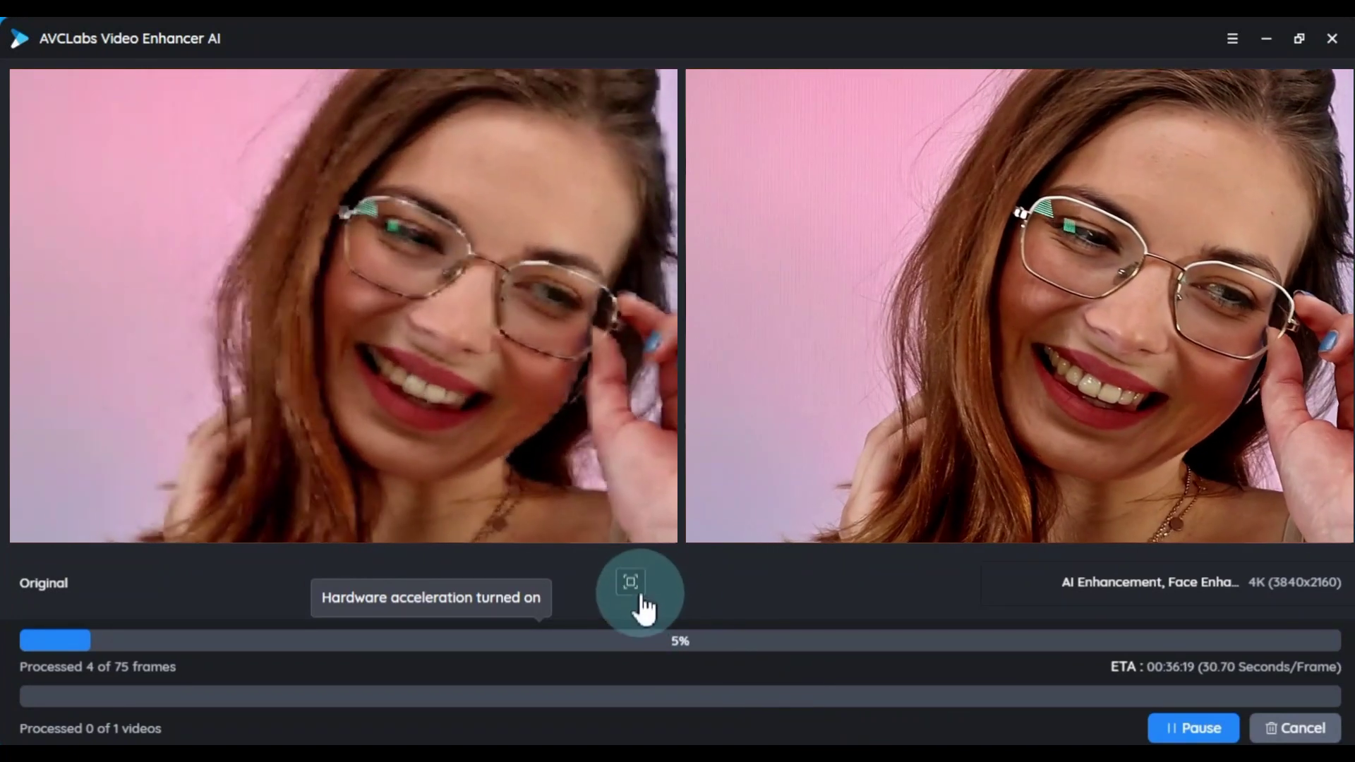
click(631, 583)
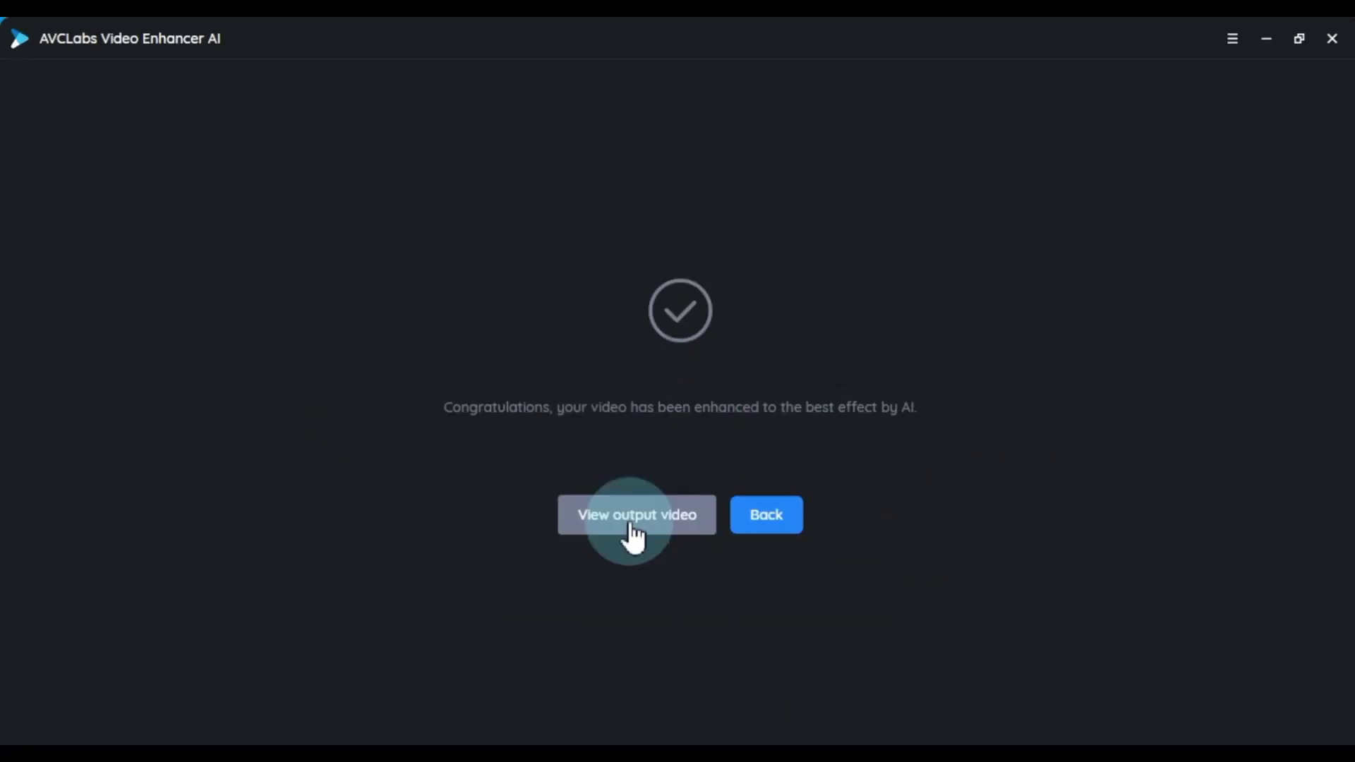
Open the output folder full-screen and play video-AVCLabs_AI-4K_3840x2160.mp4 in QQPlayer.
click(631, 530)
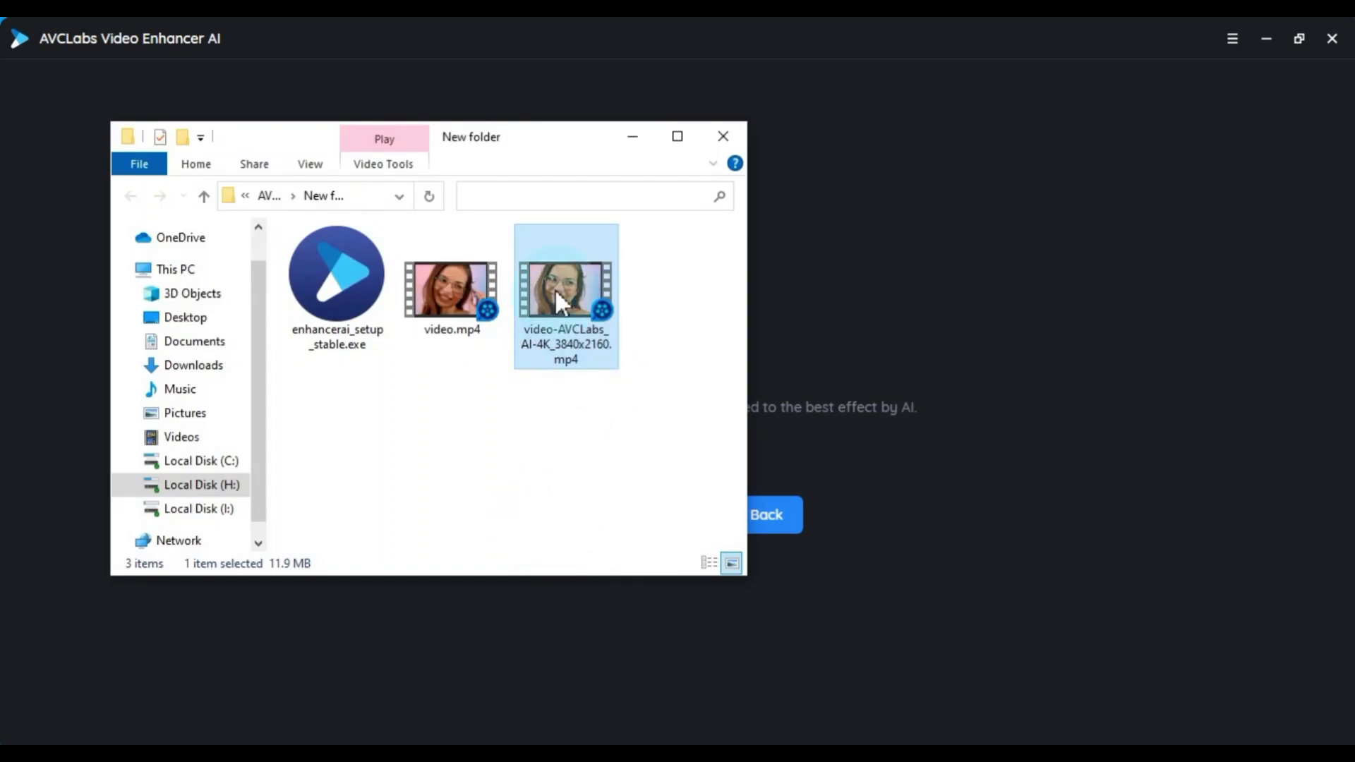
click(683, 133)
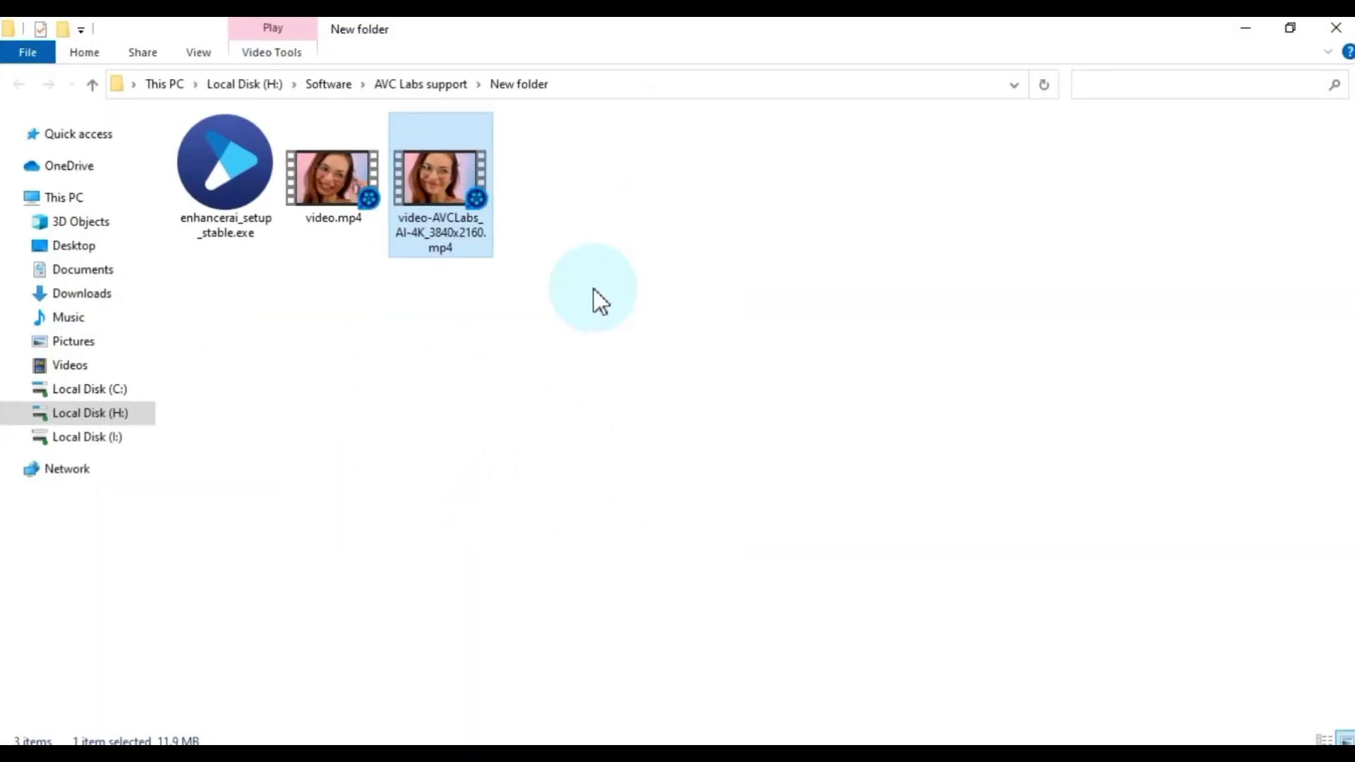
double_click(441, 210)
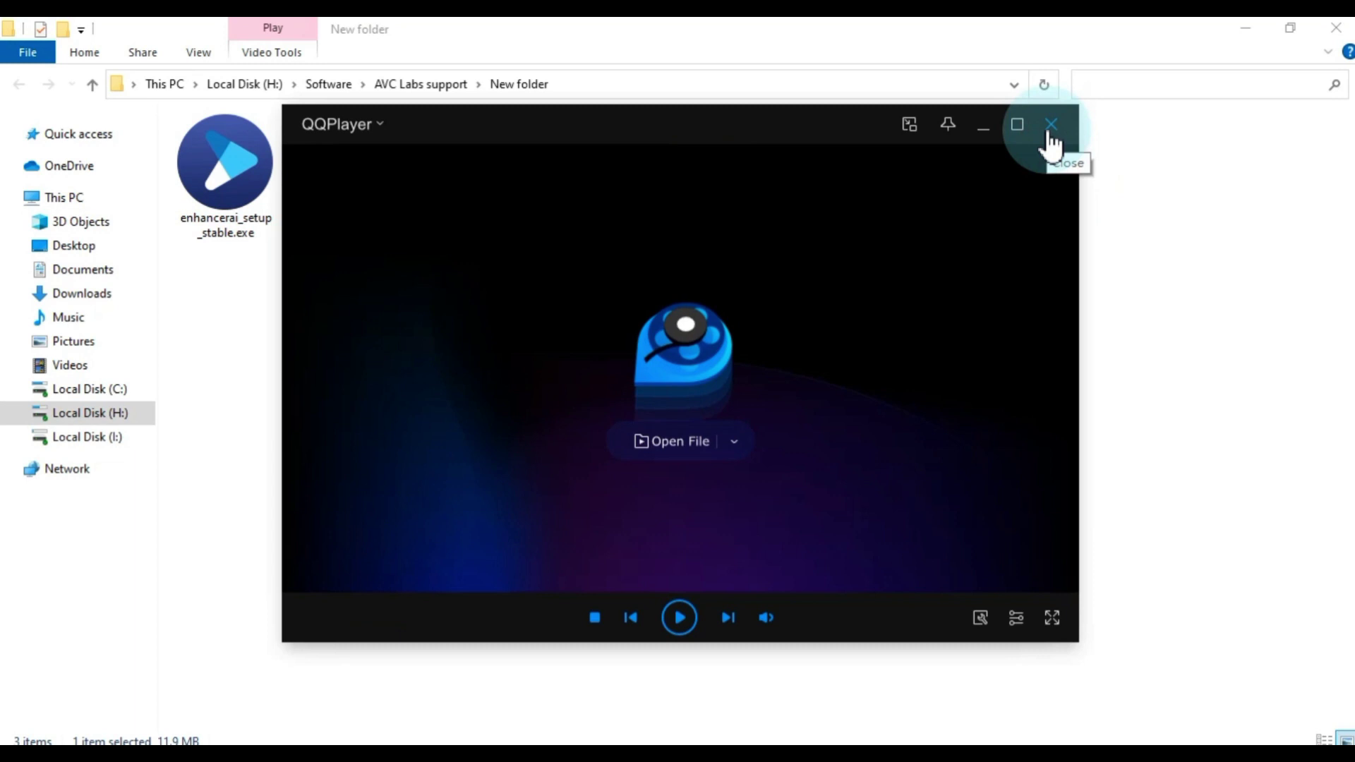
Close the 4K playback, briefly play the original video.mp4, then replay the 4K file.
click(1051, 125)
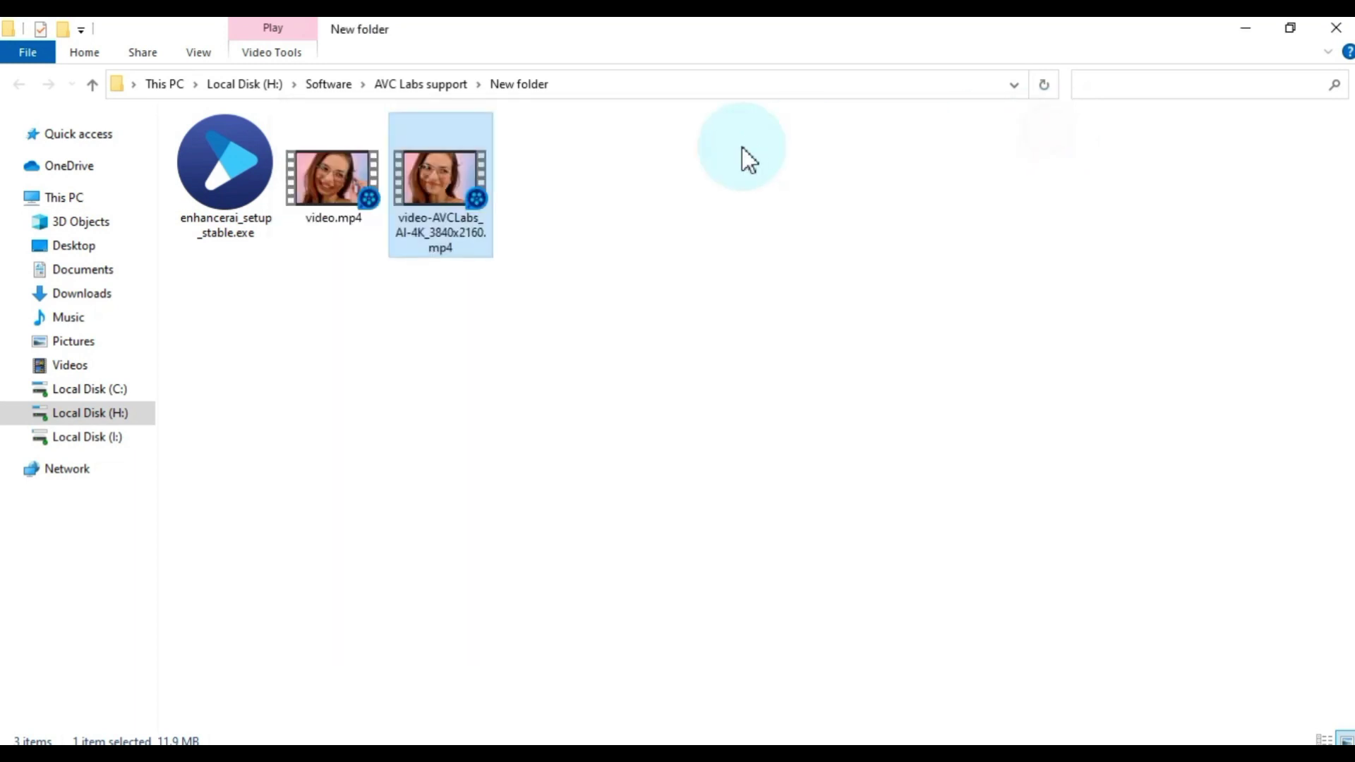
double_click(308, 193)
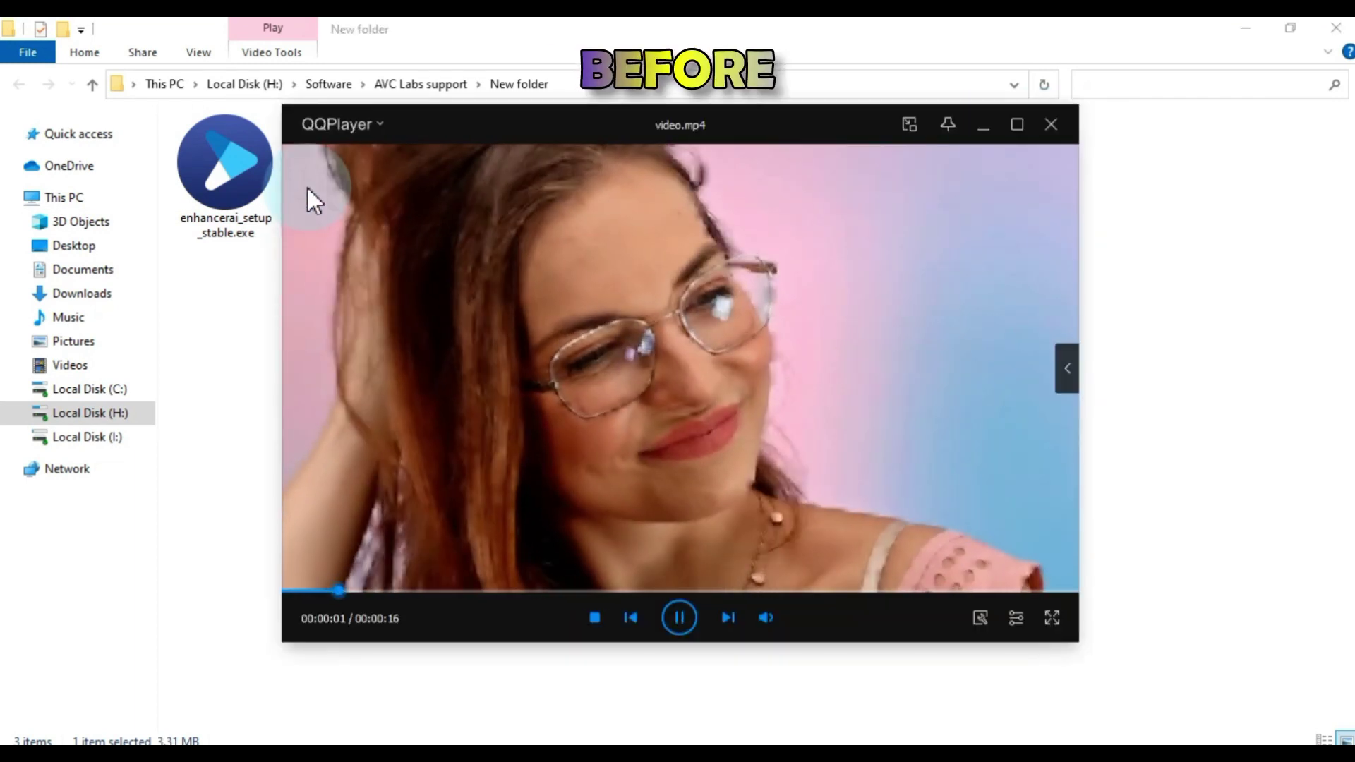
click(1053, 129)
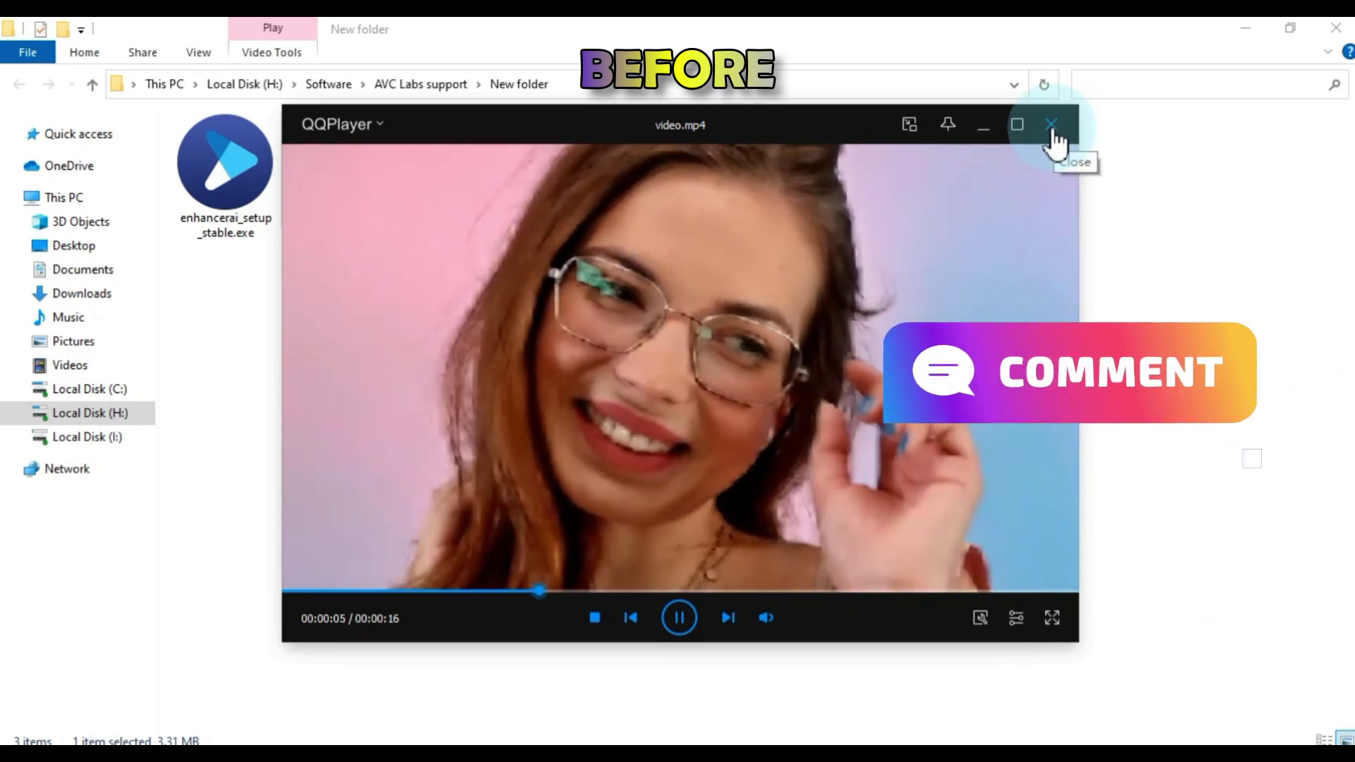
click(1052, 127)
double_click(413, 169)
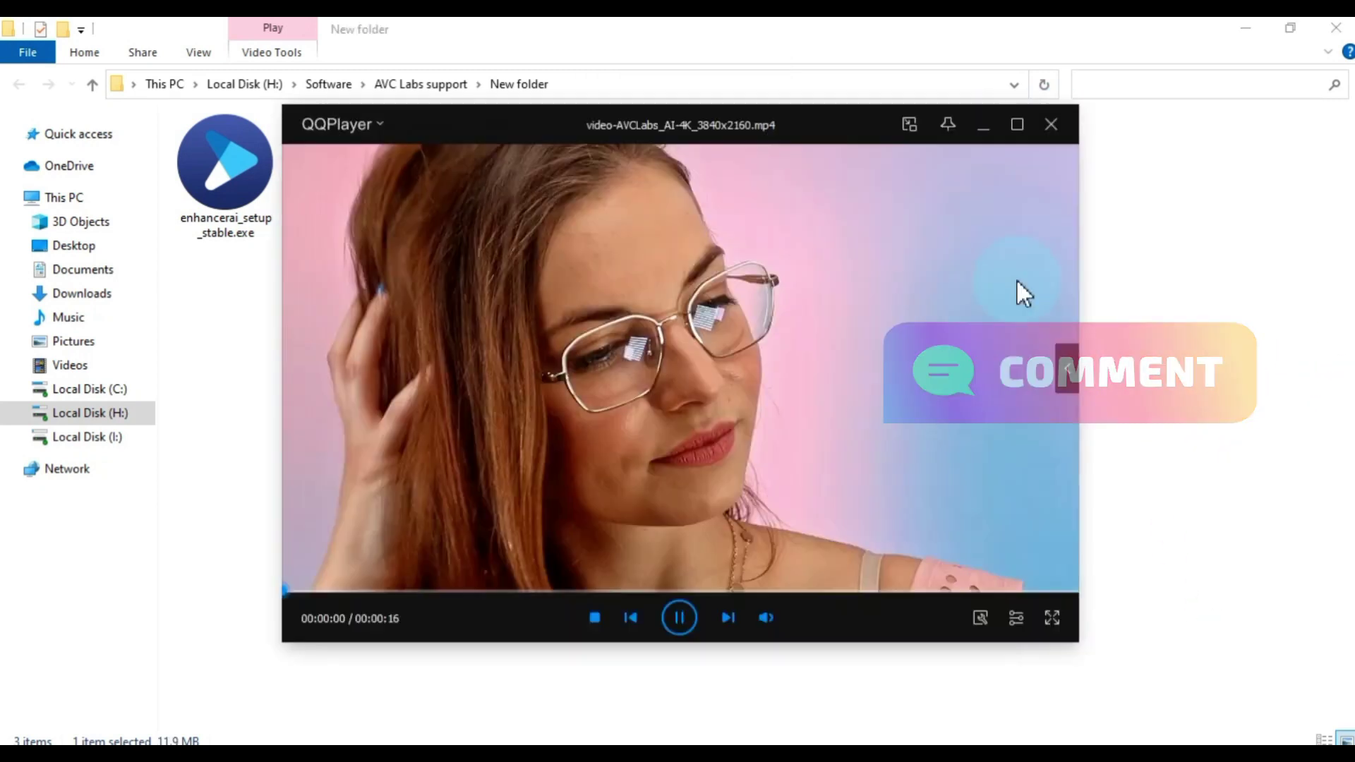